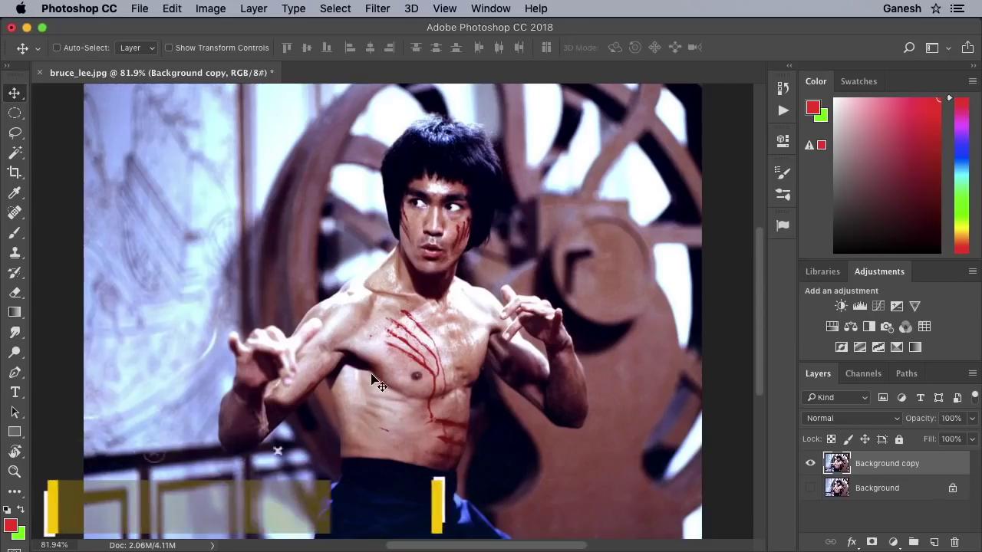
# Zoom in on the trousers and start a Pen path along the trouser edge and waistband.
pyautogui.scroll(1, 376, 381)
pyautogui.scroll(2, 376, 381)
pyautogui.scroll(2, 375, 381)
pyautogui.scroll(1, 375, 381)
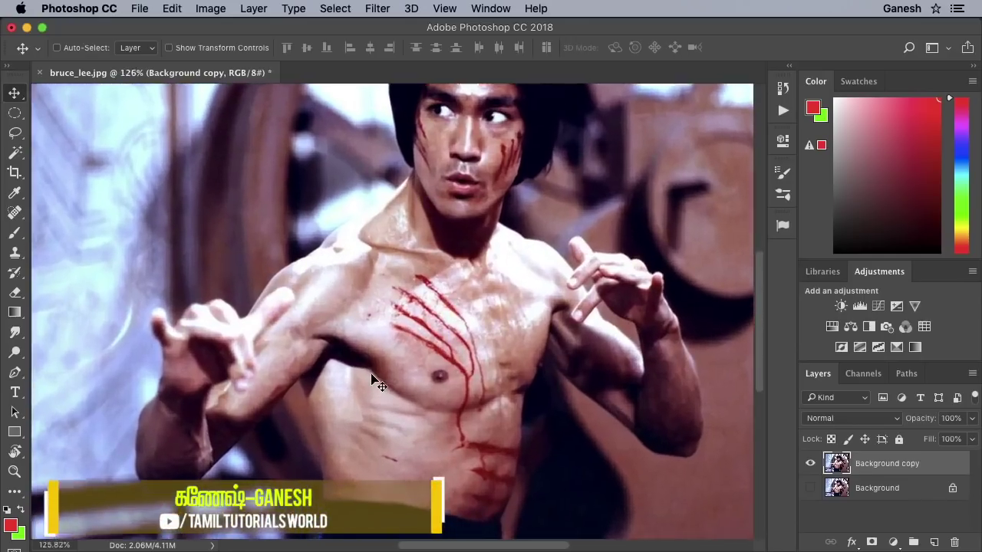
pyautogui.scroll(2, 375, 381)
pyautogui.scroll(2, 375, 392)
pyautogui.moveTo(399, 454); pyautogui.dragTo(433, 191)
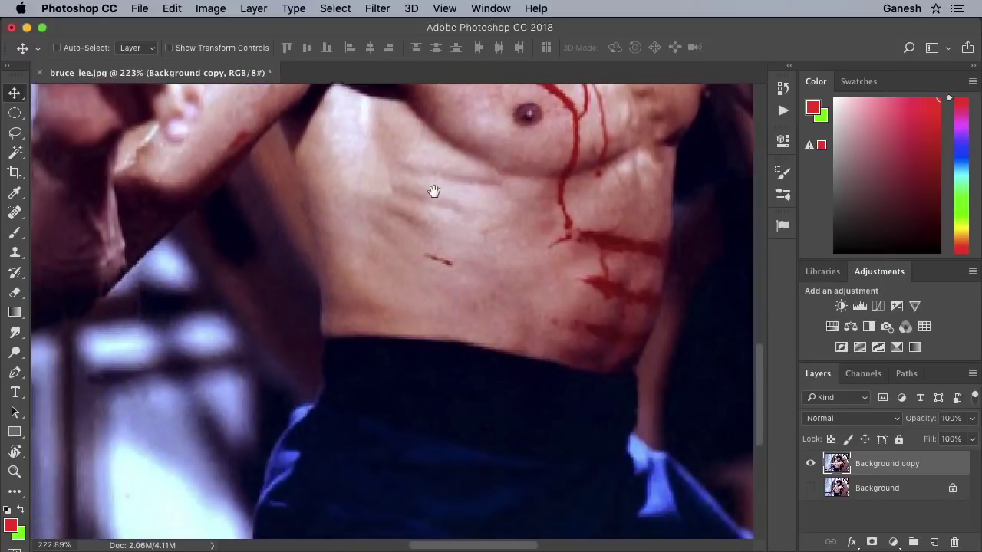
pyautogui.moveTo(430, 432); pyautogui.dragTo(445, 237)
pyautogui.scroll(-1, 445, 237)
pyautogui.press('p')
pyautogui.click(266, 368)
pyautogui.click(277, 313)
pyautogui.click(299, 248)
pyautogui.click(328, 226)
pyautogui.click(340, 202)
pyautogui.moveTo(339, 202); pyautogui.dragTo(324, 398)
pyautogui.click(313, 379)
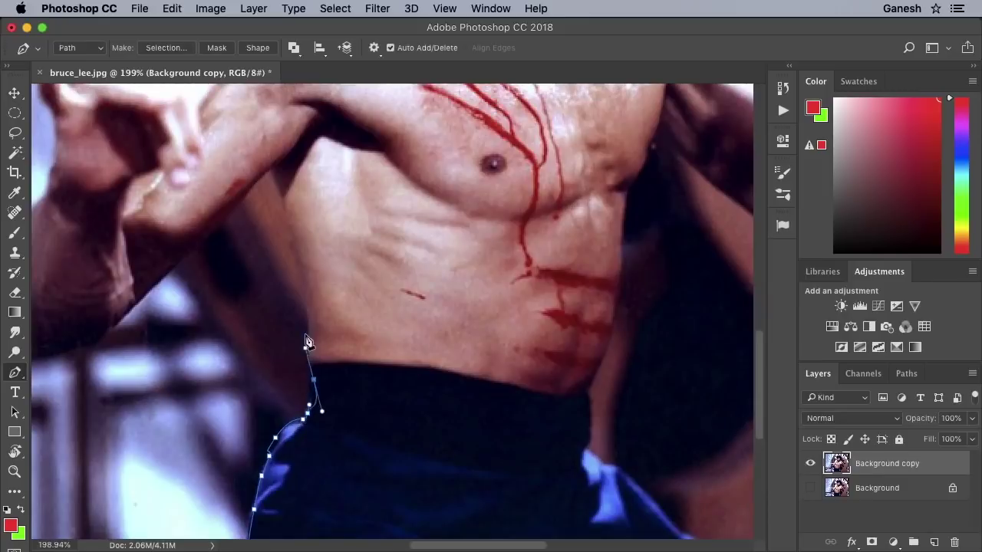
pyautogui.click(320, 387)
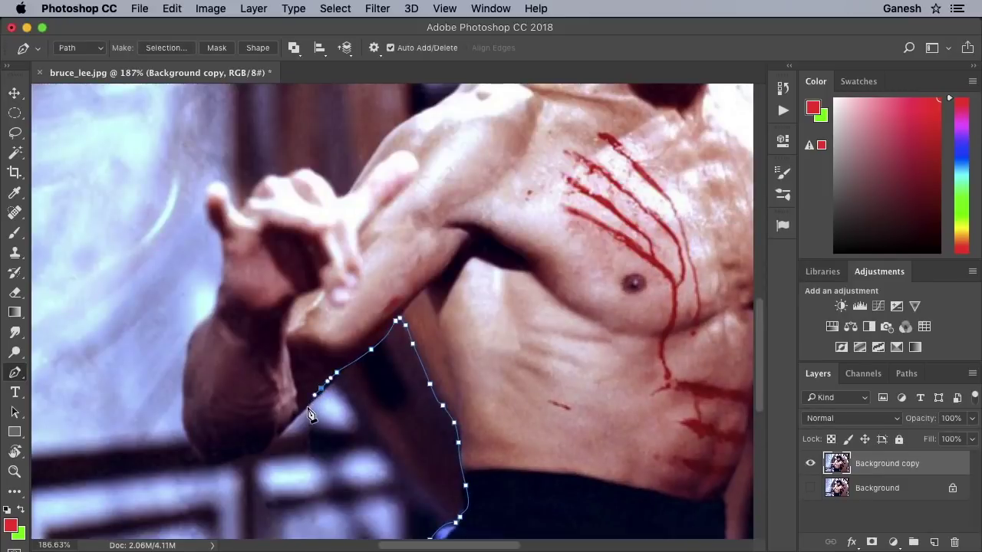
# Continue the path along the forearm underside, up the left arm and around the left hand.
pyautogui.scroll(1, 284, 441)
pyautogui.click(342, 369)
pyautogui.click(329, 378)
pyautogui.click(303, 392)
pyautogui.click(250, 401)
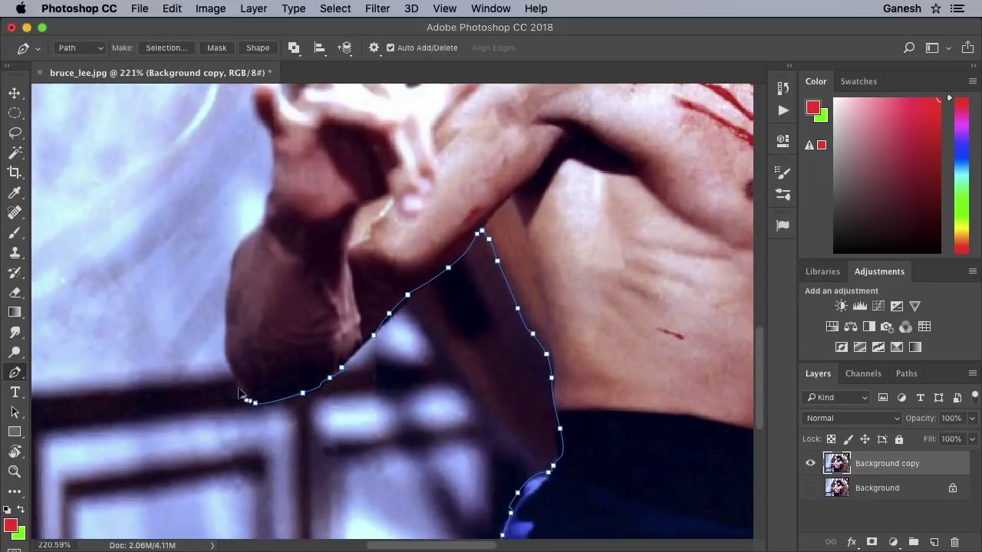
pyautogui.click(225, 320)
pyautogui.click(235, 257)
pyautogui.click(257, 219)
pyautogui.scroll(5, 261, 215)
pyautogui.click(246, 312)
pyautogui.click(230, 208)
# Trace the path over the shoulder and neck and around the hair.
pyautogui.scroll(5, 377, 230)
pyautogui.click(284, 340)
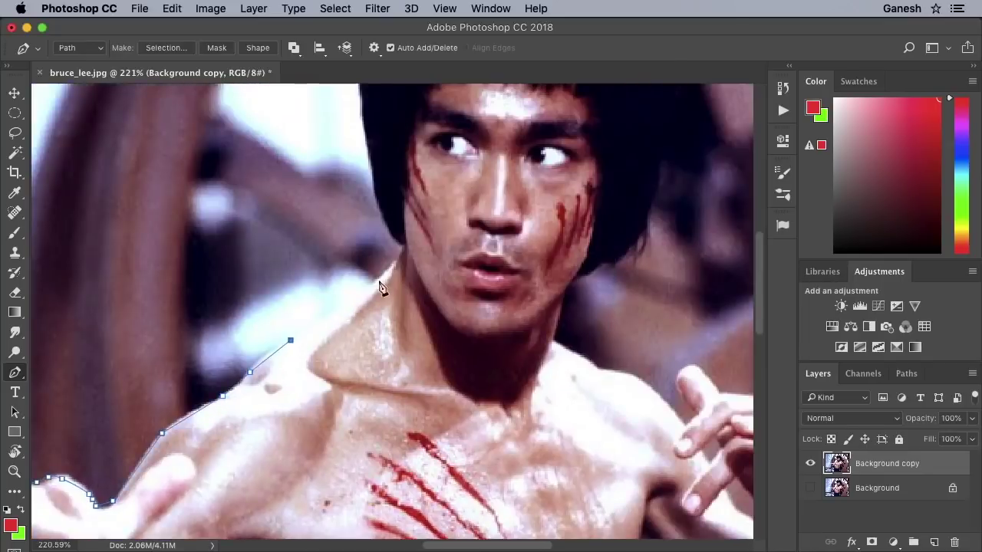
pyautogui.click(373, 277)
pyautogui.click(393, 257)
pyautogui.click(396, 243)
pyautogui.scroll(2, 376, 320)
pyautogui.scroll(5, 375, 321)
pyautogui.click(328, 280)
pyautogui.click(365, 240)
pyautogui.click(422, 226)
pyautogui.click(502, 244)
pyautogui.click(562, 296)
pyautogui.scroll(-5, 563, 398)
pyautogui.click(499, 344)
# Trace down the right neck and shoulder, around the raised fingers, hand and forearm edge.
pyautogui.scroll(-2, 460, 368)
pyautogui.click(424, 312)
pyautogui.click(507, 381)
pyautogui.click(563, 437)
pyautogui.click(572, 420)
pyautogui.click(572, 385)
pyautogui.click(602, 408)
pyautogui.scroll(-5, 602, 408)
pyautogui.click(429, 222)
pyautogui.click(480, 251)
pyautogui.click(498, 277)
pyautogui.click(516, 324)
pyautogui.click(537, 394)
pyautogui.click(550, 433)
# Trace around the elbow and down the body, close the path and load it as a selection.
pyautogui.scroll(-5, 525, 318)
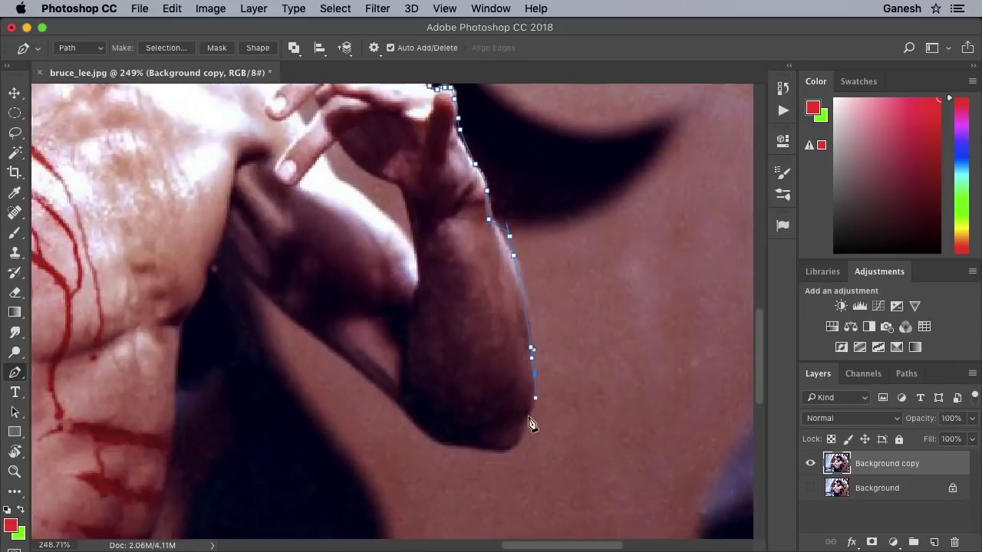
pyautogui.click(491, 449)
pyautogui.click(383, 395)
pyautogui.hscroll(-3, 270, 311)
pyautogui.click(303, 316)
pyautogui.scroll(-3, 303, 316)
pyautogui.click(370, 381)
pyautogui.click(465, 416)
pyautogui.scroll(-3, 553, 412)
pyautogui.click(351, 401)
pyautogui.hotkey('ctrl', 'Return')
pyautogui.hotkey('ctrl', '0')
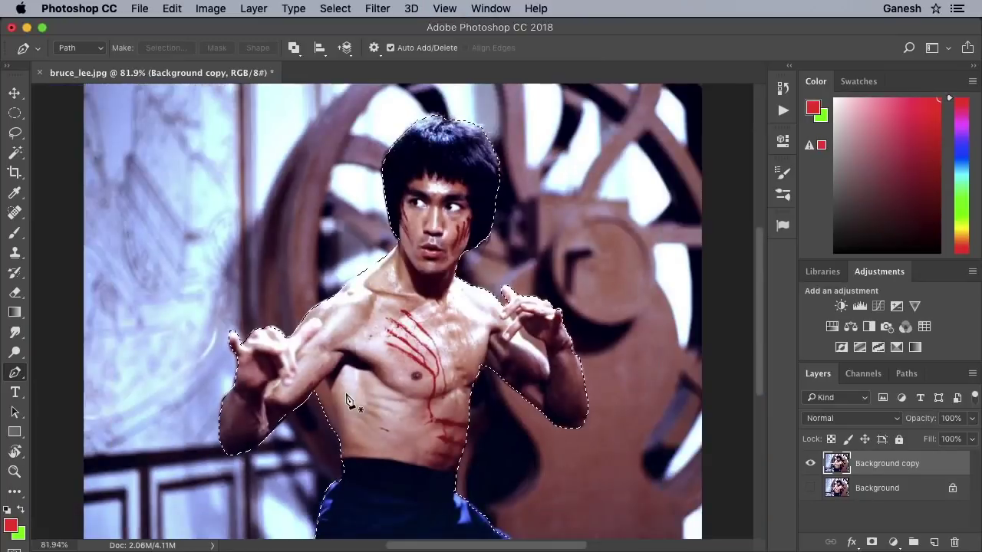
# Feather the selection 2 px, copy the figure to a new layer and hide Background copy.
pyautogui.hotkey('shift', 'F6')
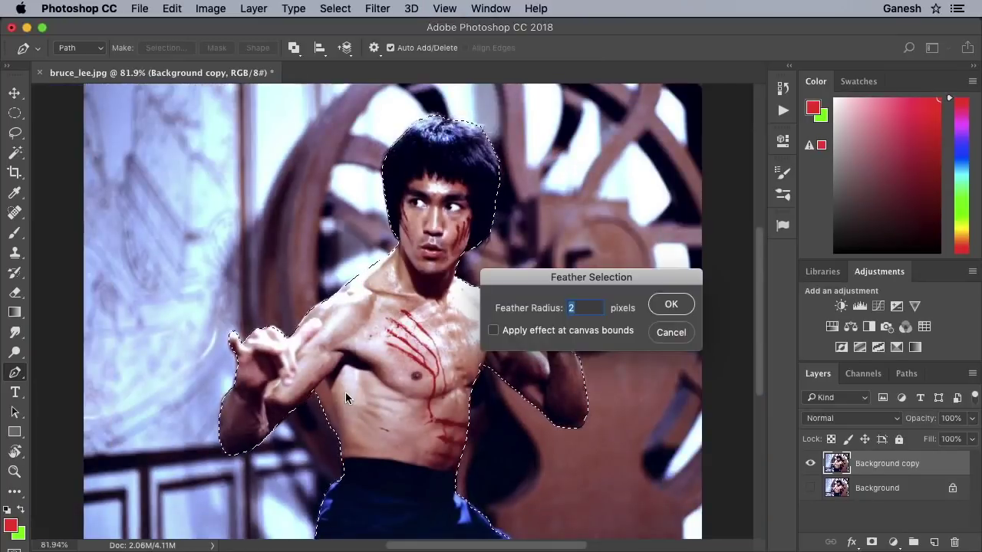
pyautogui.press('Return')
pyautogui.hotkey('ctrl', 'j')
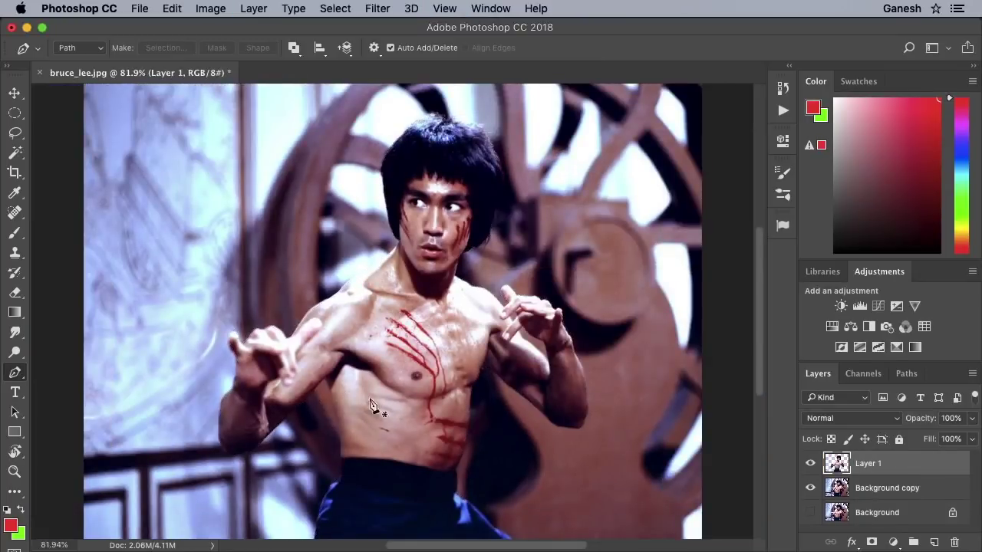
pyautogui.click(812, 488)
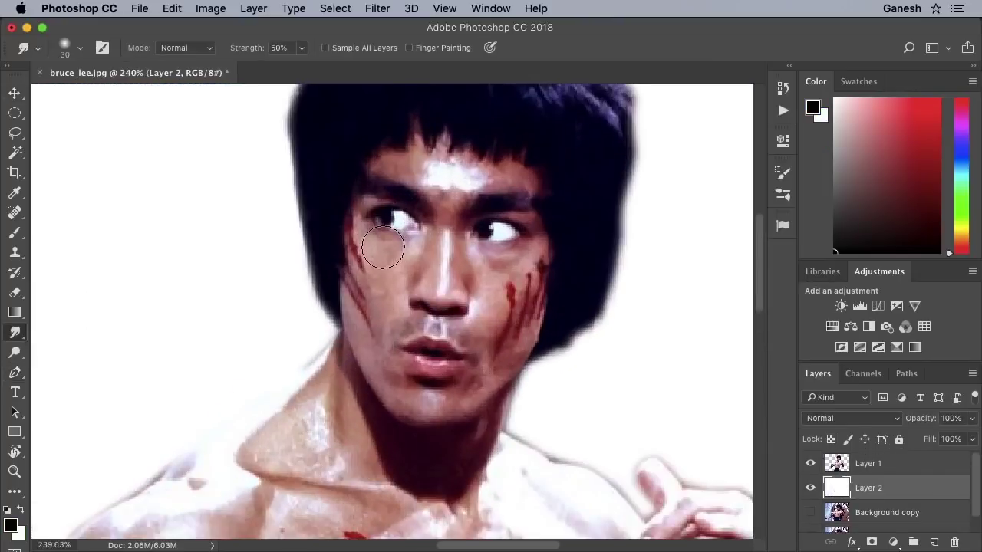
pyautogui.scroll(3, 435, 266)
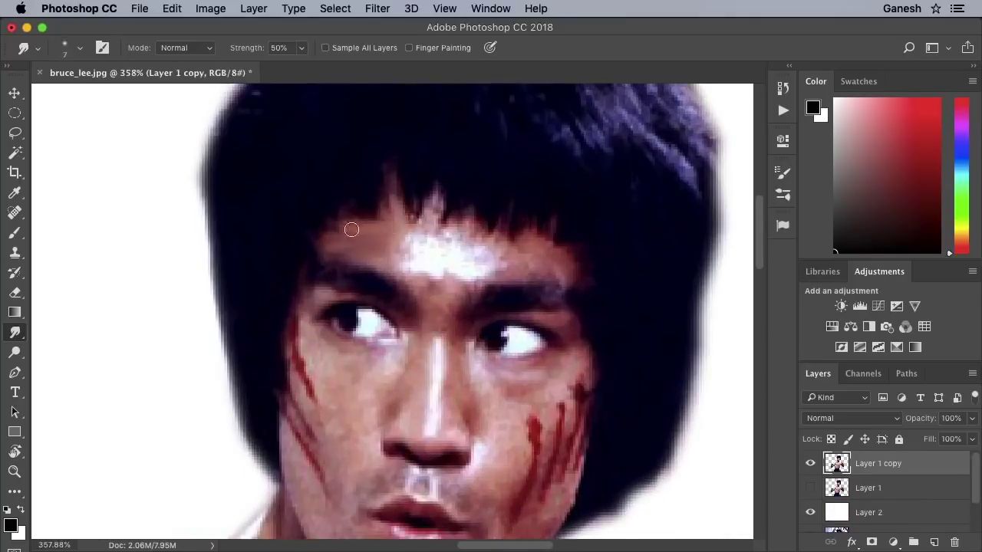
# Smudge the bright forehead highlight and blend the hair fringe into the forehead.
pyautogui.moveTo(364, 251)
pyautogui.mouseDown()
pyautogui.moveTo(414, 237)
pyautogui.moveTo(479, 240)
pyautogui.moveTo(429, 263)
pyautogui.moveTo(427, 242)
pyautogui.moveTo(509, 252)
pyautogui.moveTo(532, 237)
pyautogui.mouseUp()
pyautogui.press('[')
pyautogui.press('[')
pyautogui.moveTo(565, 271); pyautogui.dragTo(460, 260)
pyautogui.moveTo(391, 204)
pyautogui.mouseDown()
pyautogui.moveTo(455, 212)
pyautogui.moveTo(373, 220)
pyautogui.moveTo(463, 261)
pyautogui.moveTo(509, 263)
pyautogui.moveTo(418, 253)
pyautogui.moveTo(440, 269)
pyautogui.moveTo(430, 254)
pyautogui.moveTo(474, 262)
pyautogui.moveTo(366, 241)
pyautogui.moveTo(457, 263)
pyautogui.mouseUp()
pyautogui.press(']')
pyautogui.press(']')
pyautogui.press(']')
pyautogui.moveTo(351, 237); pyautogui.dragTo(558, 255)
pyautogui.press('[')
# Smooth the nose bridge, the skin around the left eye and the cheeks beside the nose.
pyautogui.moveTo(441, 353); pyautogui.dragTo(424, 423)
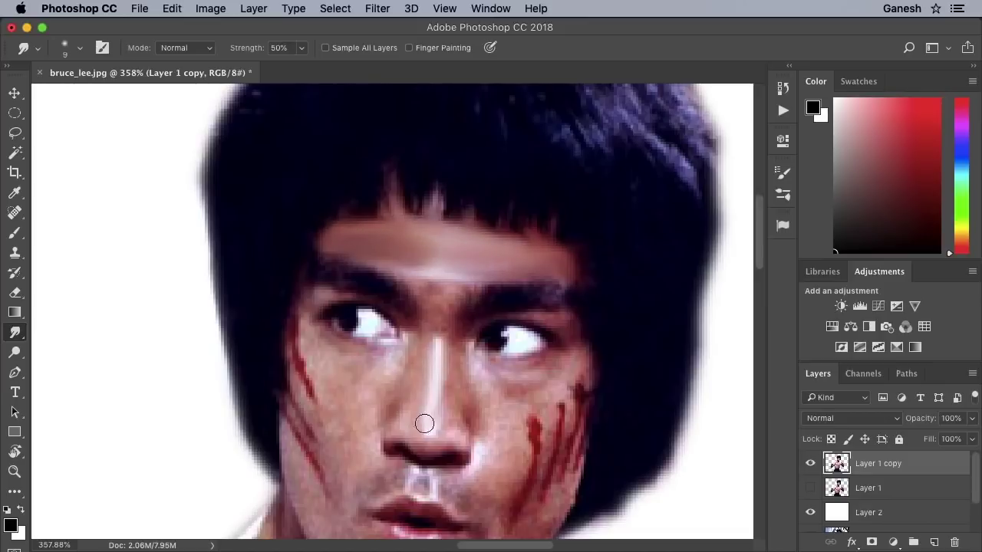
pyautogui.moveTo(328, 361); pyautogui.dragTo(378, 354)
pyautogui.moveTo(327, 292); pyautogui.dragTo(321, 363)
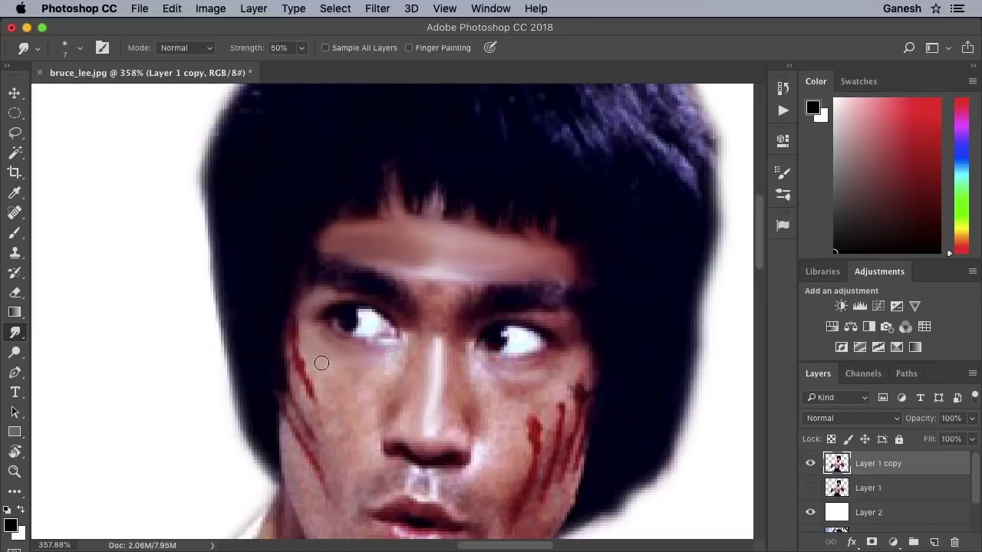
pyautogui.scroll(-3, 361, 400)
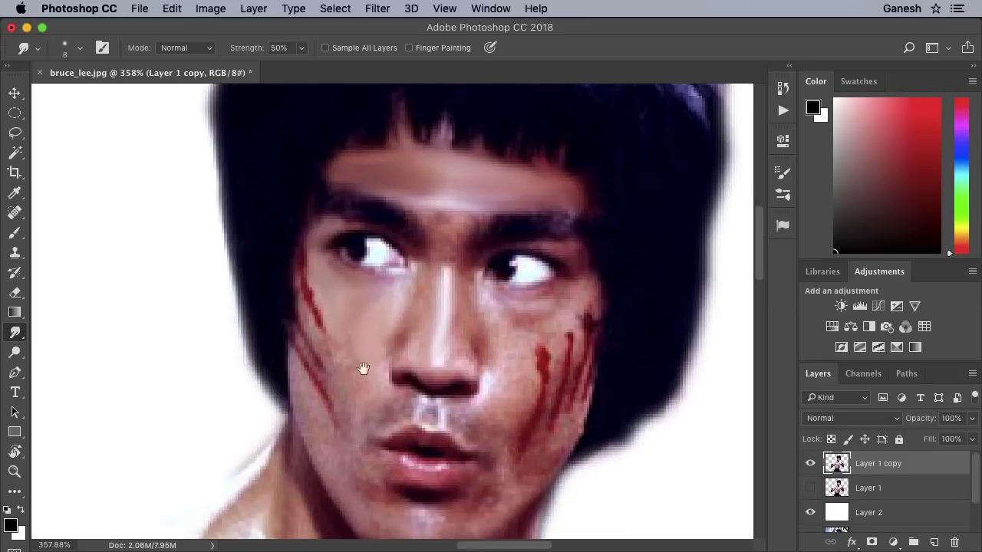
pyautogui.moveTo(405, 314); pyautogui.dragTo(362, 352)
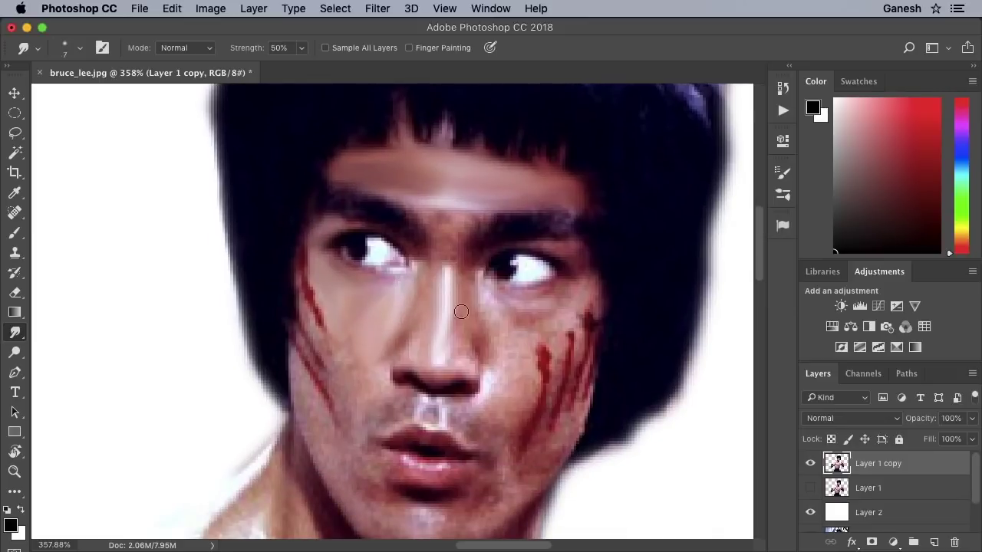
pyautogui.moveTo(461, 312); pyautogui.dragTo(447, 364)
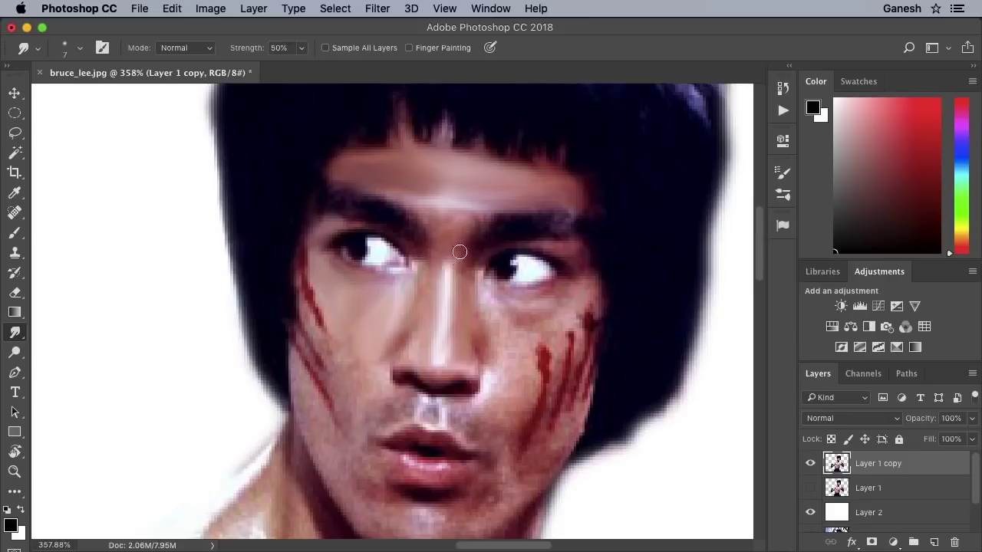
pyautogui.press(']')
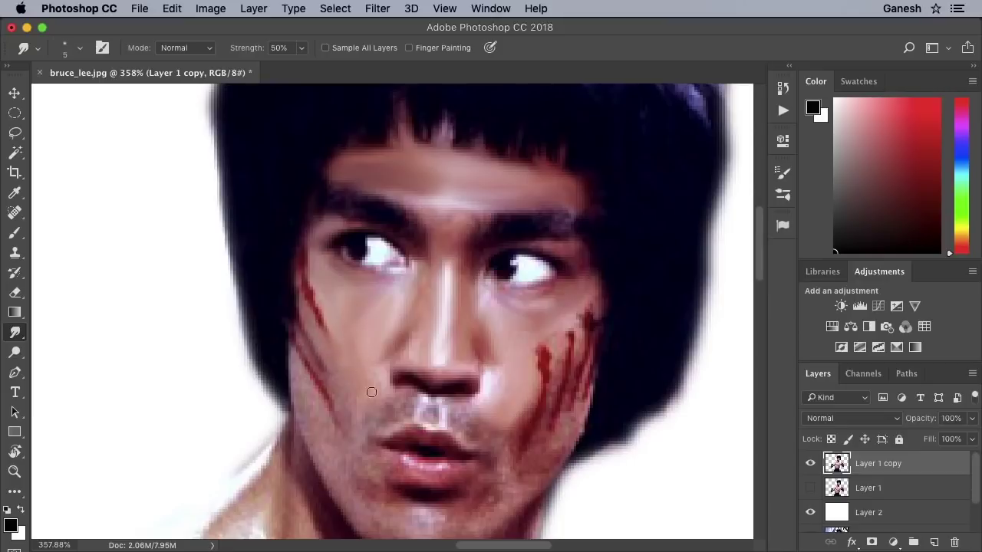
# Smudge the lips and chin, then blend the blood streaks on the cheek.
pyautogui.moveTo(323, 431)
pyautogui.mouseDown()
pyautogui.moveTo(326, 386)
pyautogui.moveTo(386, 497)
pyautogui.mouseUp()
pyautogui.moveTo(378, 436)
pyautogui.mouseDown()
pyautogui.moveTo(430, 438)
pyautogui.moveTo(437, 410)
pyautogui.moveTo(376, 411)
pyautogui.mouseUp()
pyautogui.moveTo(448, 387); pyautogui.dragTo(422, 389)
pyautogui.press(']')
pyautogui.press(']')
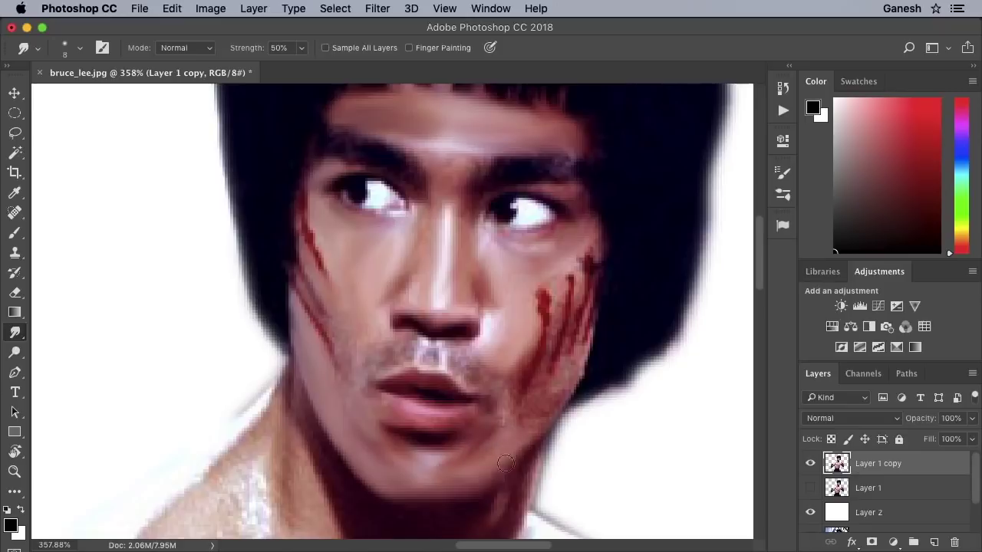
pyautogui.moveTo(572, 374); pyautogui.dragTo(552, 395)
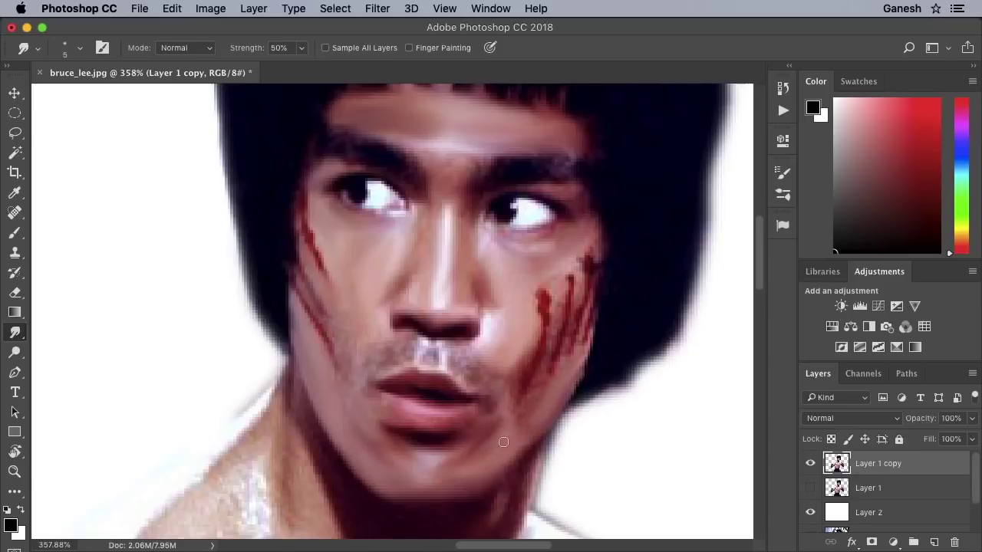
pyautogui.moveTo(552, 295); pyautogui.dragTo(577, 274)
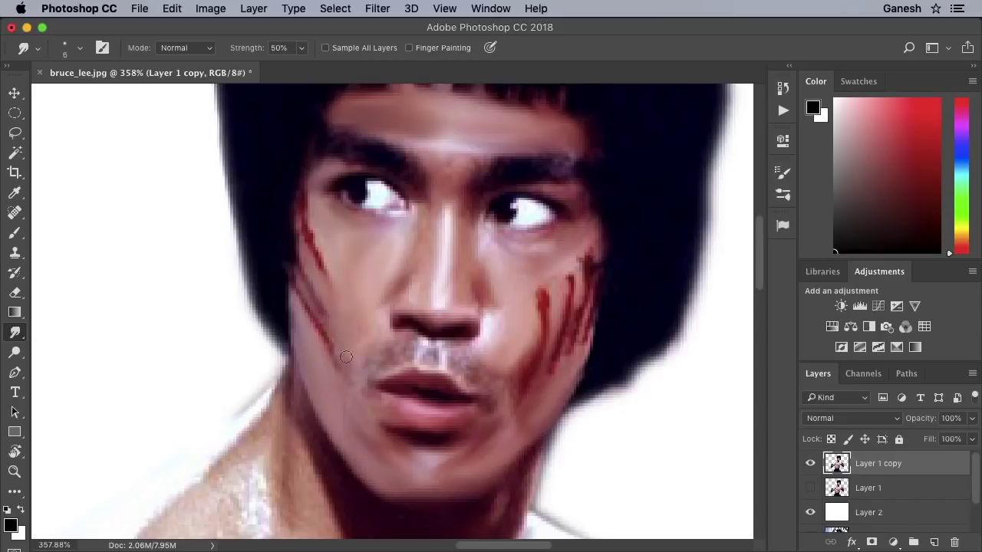
# Smudge away the sparkly glare on the neck.
pyautogui.scroll(-5, 344, 338)
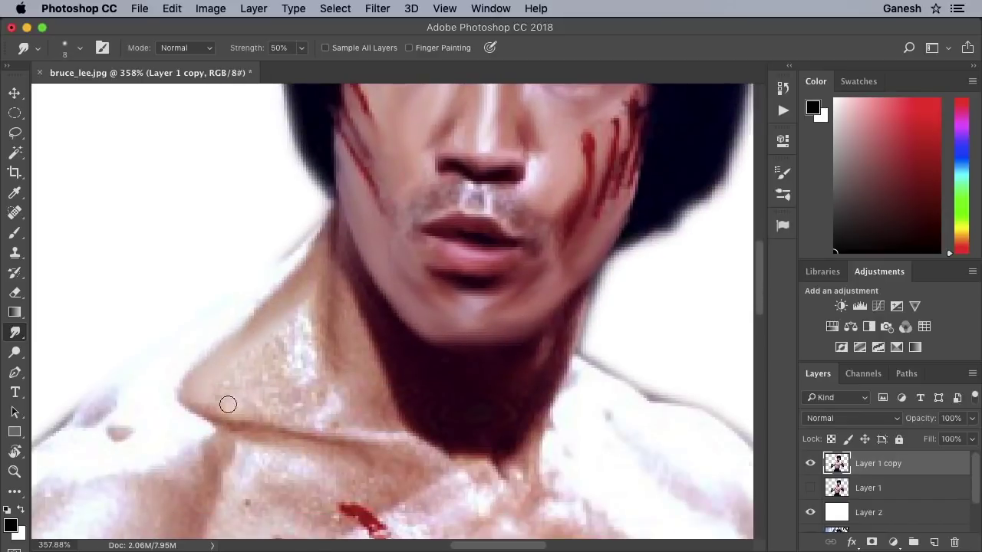
pyautogui.moveTo(304, 298)
pyautogui.mouseDown()
pyautogui.moveTo(313, 414)
pyautogui.moveTo(344, 324)
pyautogui.moveTo(300, 309)
pyautogui.moveTo(376, 343)
pyautogui.mouseUp()
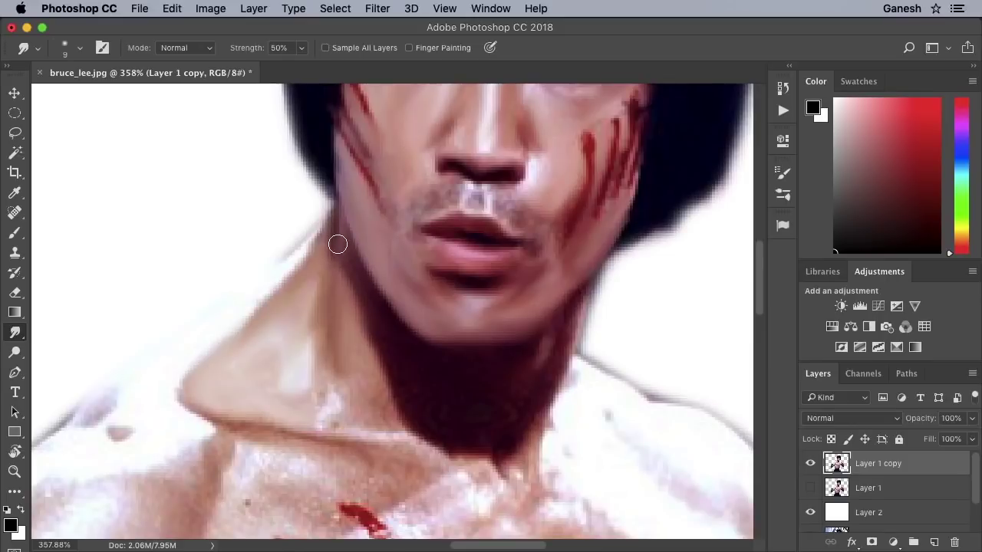
pyautogui.scroll(-5, 337, 244)
pyautogui.hscroll(-2, 158, 434)
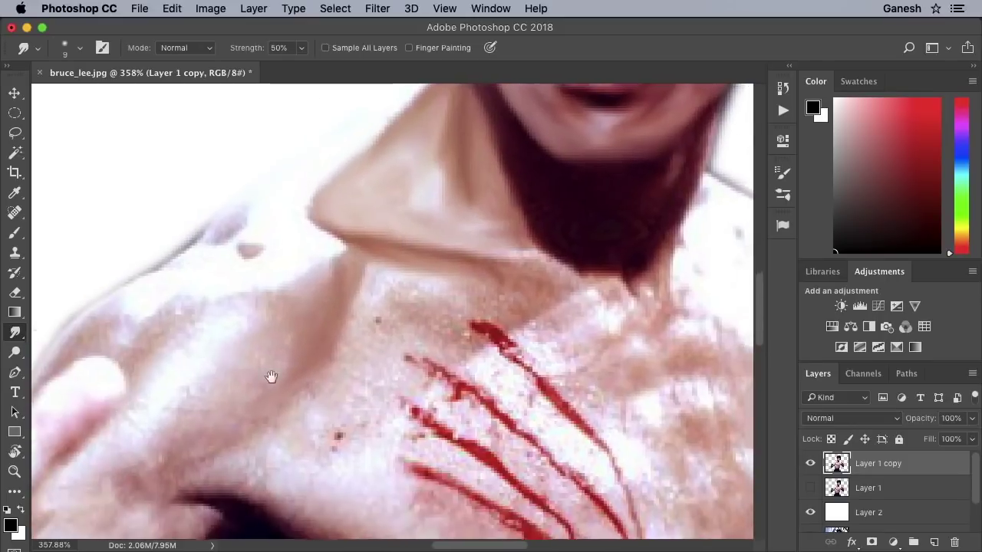
# Smooth the moustache shading above the upper lip.
pyautogui.scroll(5, 339, 314)
pyautogui.scroll(3, 383, 249)
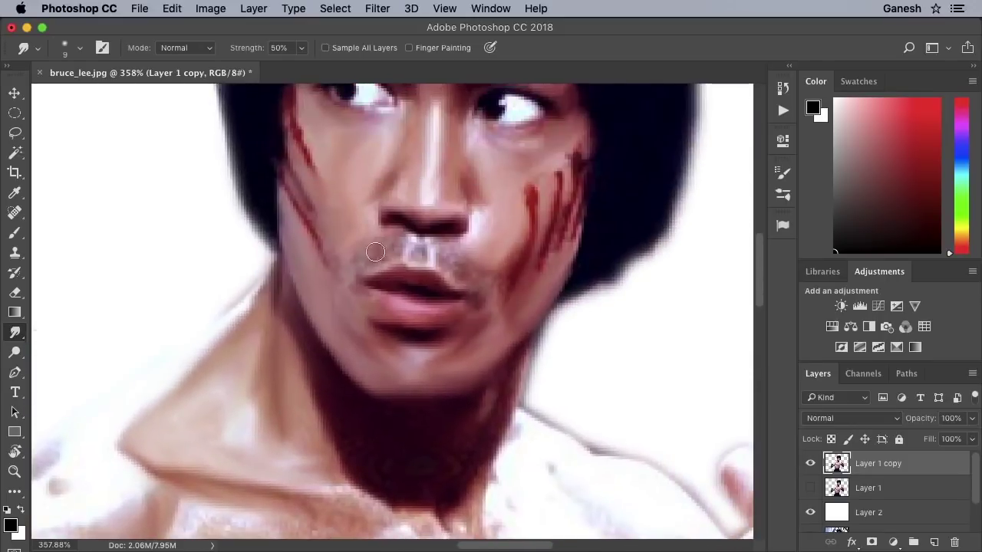
pyautogui.moveTo(445, 259); pyautogui.dragTo(404, 252)
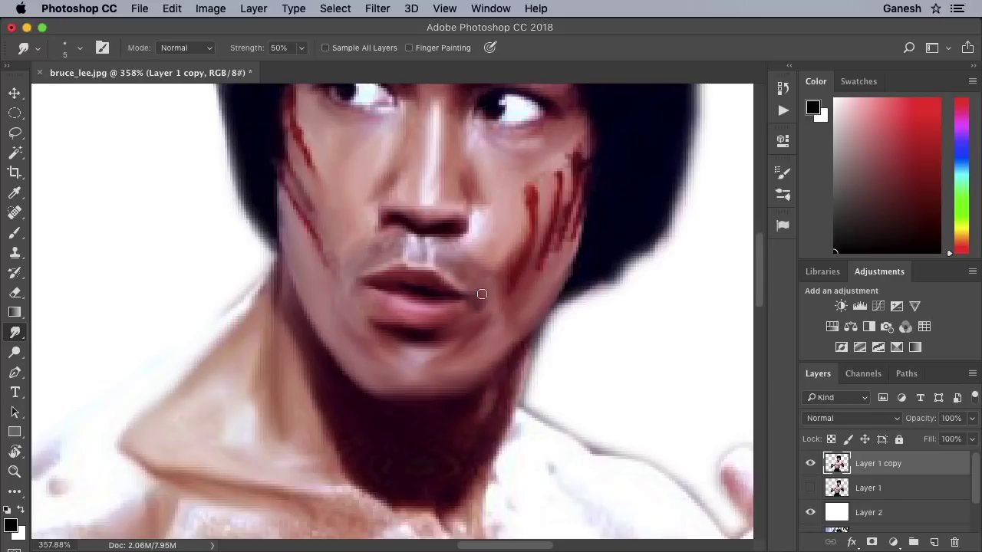
pyautogui.scroll(-5, 476, 289)
pyautogui.scroll(-2, 357, 340)
pyautogui.scroll(1, 358, 340)
pyautogui.press(']')
pyautogui.press(']')
# Smudge diagonally over the speckled skin between the upper chest scratches.
pyautogui.press('[')
pyautogui.moveTo(337, 303)
pyautogui.mouseDown()
pyautogui.moveTo(416, 285)
pyautogui.moveTo(407, 384)
pyautogui.mouseUp()
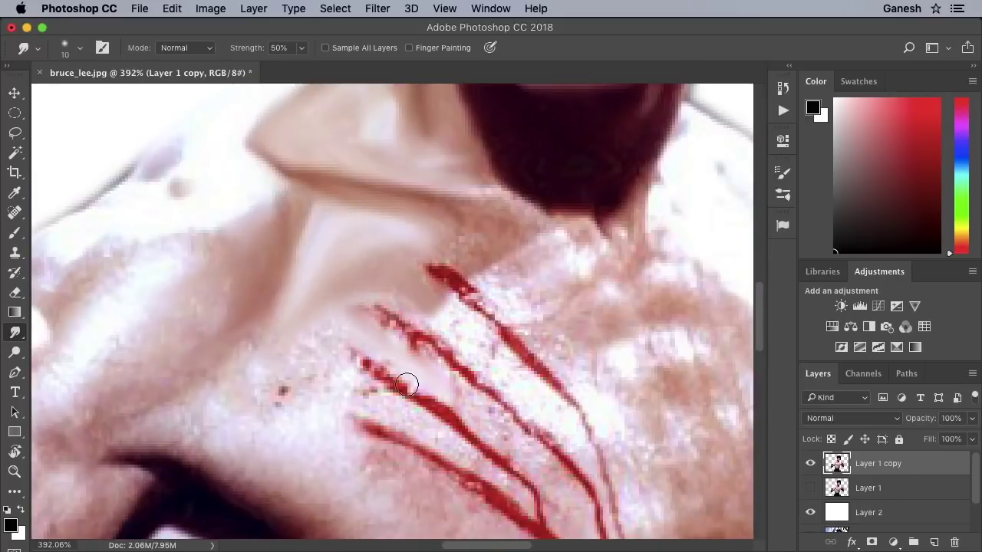
pyautogui.scroll(-5, 256, 383)
pyautogui.hscroll(3, 256, 384)
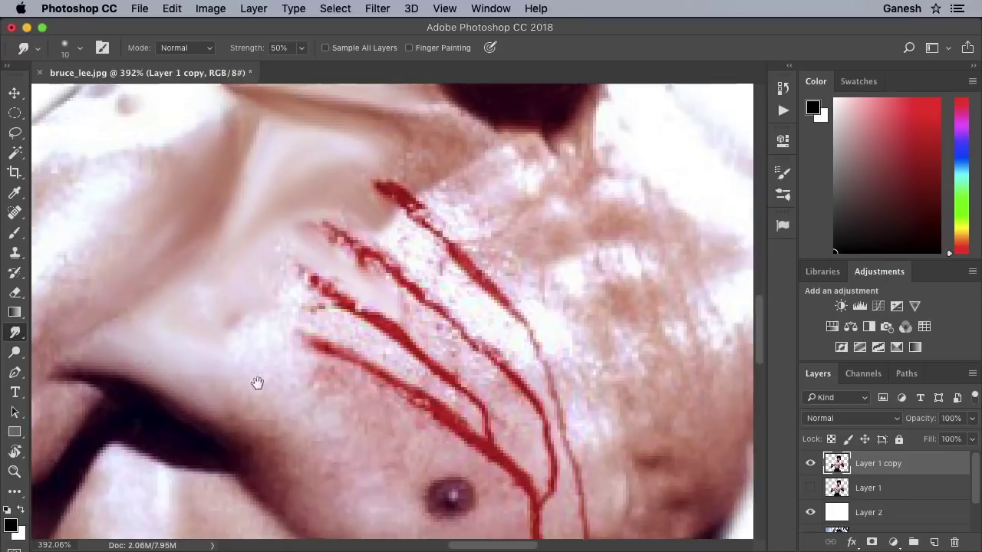
pyautogui.scroll(3, 302, 401)
pyautogui.hscroll(1, 303, 401)
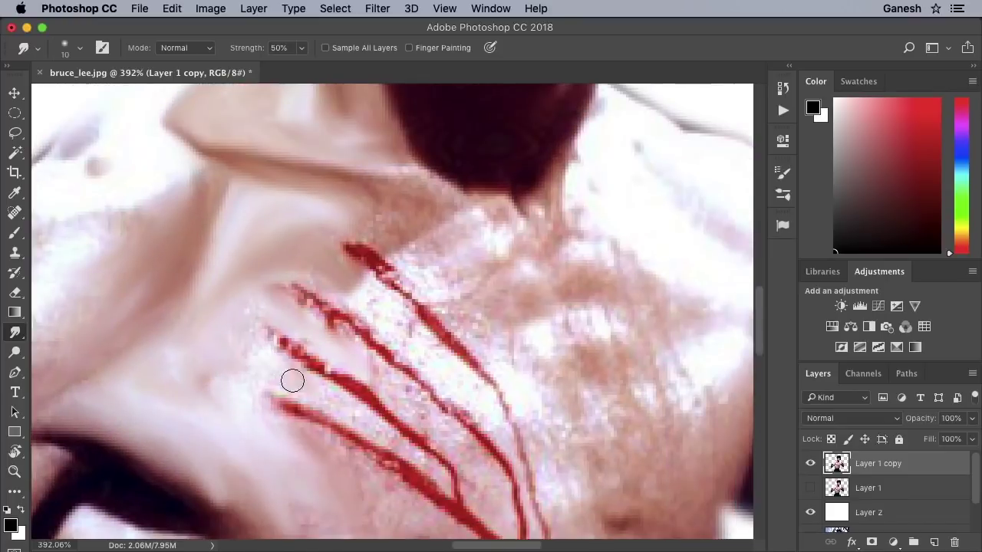
pyautogui.moveTo(390, 220)
pyautogui.mouseDown()
pyautogui.moveTo(443, 291)
pyautogui.moveTo(486, 318)
pyautogui.moveTo(537, 428)
pyautogui.mouseUp()
pyautogui.moveTo(359, 287); pyautogui.dragTo(488, 416)
pyautogui.moveTo(341, 330); pyautogui.dragTo(467, 453)
pyautogui.moveTo(345, 403); pyautogui.dragTo(402, 460)
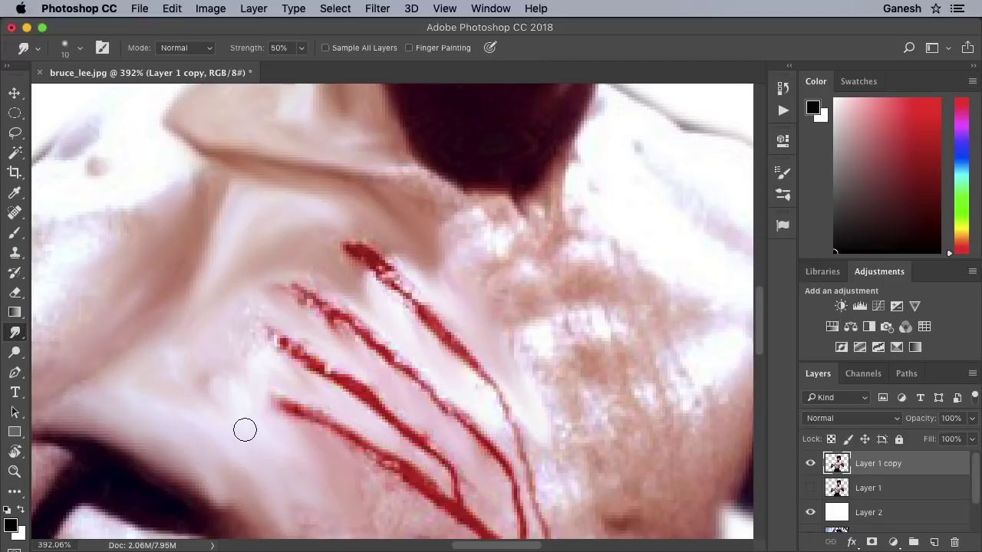
# Blend the skin at the scratch ends and below the nipple, softening the upper red streaks.
pyautogui.moveTo(280, 343); pyautogui.dragTo(254, 350)
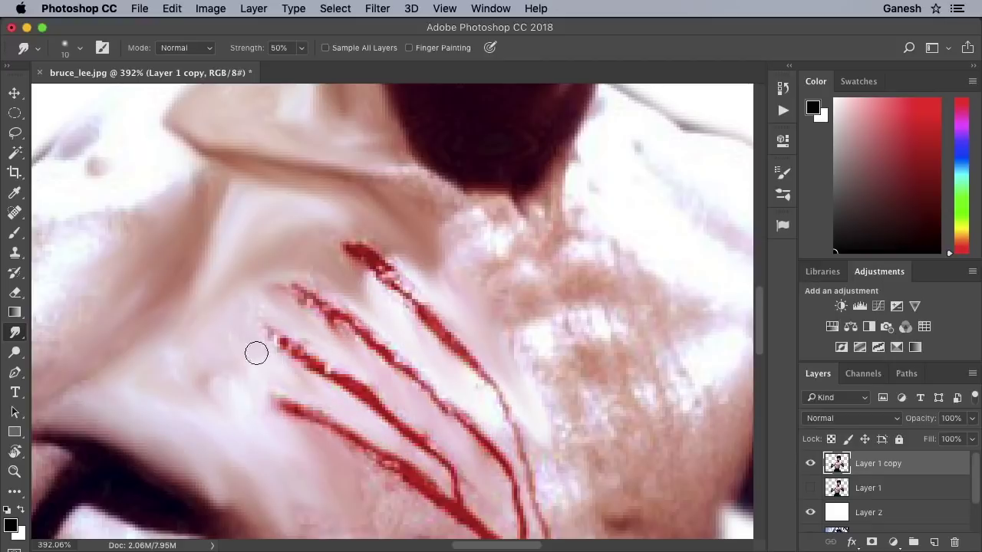
pyautogui.moveTo(384, 303); pyautogui.dragTo(340, 286)
pyautogui.scroll(-5, 273, 307)
pyautogui.hscroll(5, 273, 307)
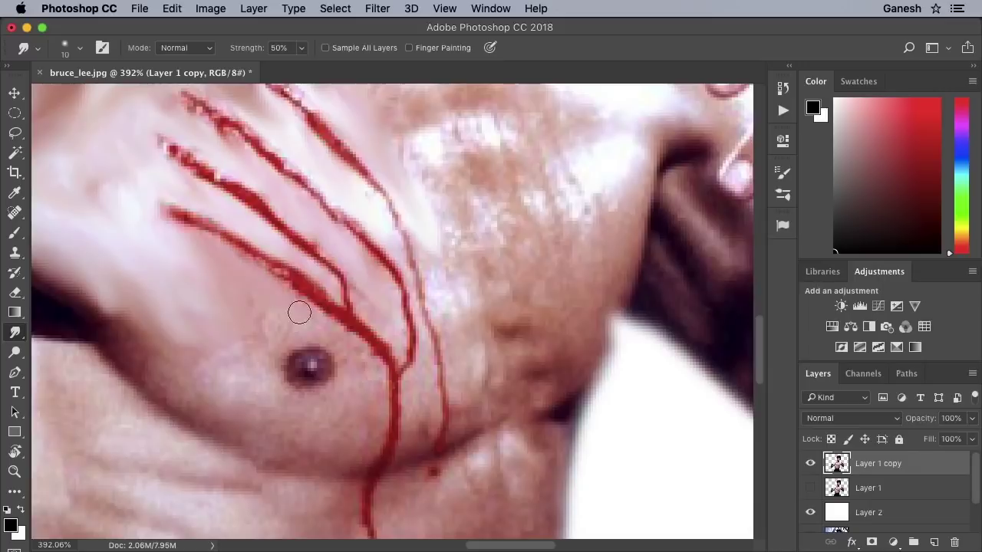
pyautogui.moveTo(255, 352)
pyautogui.mouseDown()
pyautogui.moveTo(219, 405)
pyautogui.moveTo(349, 405)
pyautogui.moveTo(302, 440)
pyautogui.moveTo(364, 373)
pyautogui.moveTo(306, 372)
pyautogui.moveTo(404, 439)
pyautogui.mouseUp()
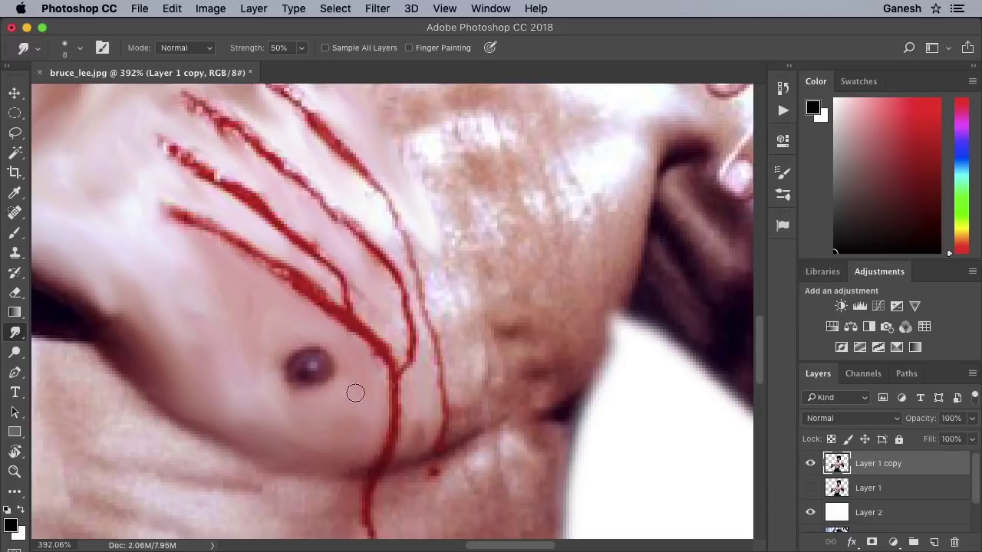
pyautogui.moveTo(173, 215)
pyautogui.mouseDown()
pyautogui.moveTo(340, 291)
pyautogui.moveTo(192, 176)
pyautogui.moveTo(253, 157)
pyautogui.moveTo(286, 171)
pyautogui.moveTo(376, 285)
pyautogui.moveTo(432, 302)
pyautogui.moveTo(375, 186)
pyautogui.moveTo(282, 148)
pyautogui.moveTo(269, 256)
pyautogui.moveTo(329, 203)
pyautogui.mouseUp()
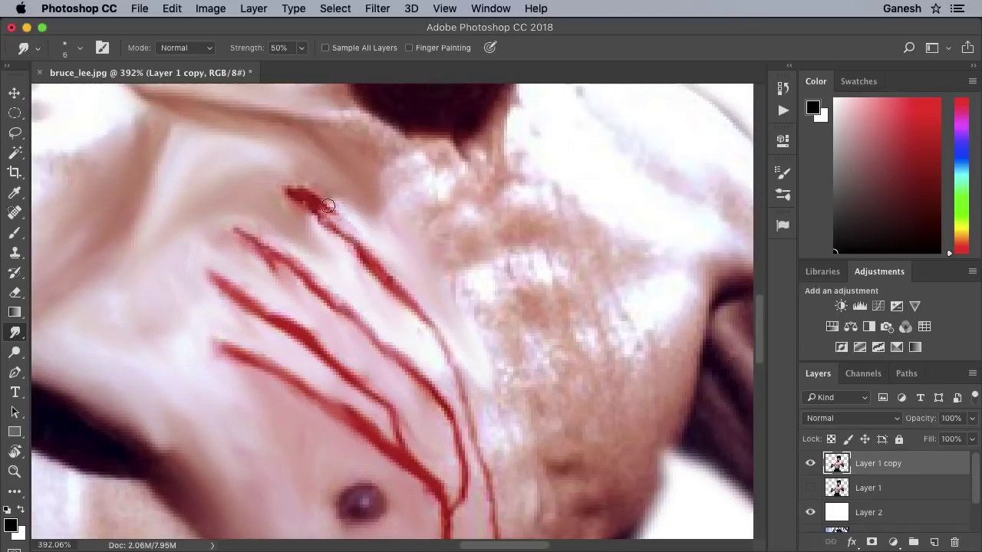
# Smudge the skin below the armpit crease and the rib crease under the chest.
pyautogui.scroll(-5, 257, 421)
pyautogui.hscroll(-5, 324, 329)
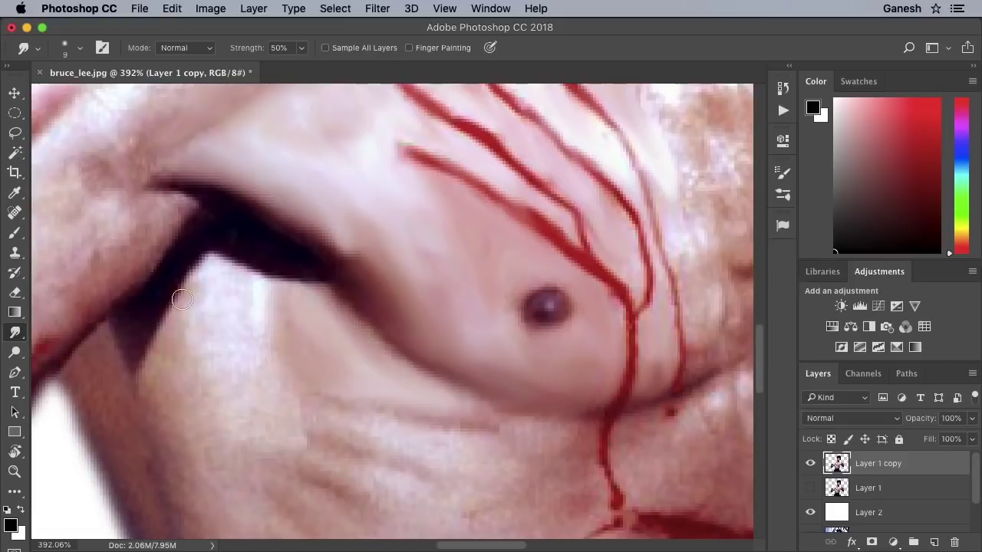
pyautogui.moveTo(250, 334)
pyautogui.mouseDown()
pyautogui.moveTo(158, 392)
pyautogui.moveTo(184, 386)
pyautogui.moveTo(103, 345)
pyautogui.moveTo(132, 428)
pyautogui.mouseUp()
pyautogui.scroll(-2, 133, 428)
pyautogui.hscroll(-1, 213, 371)
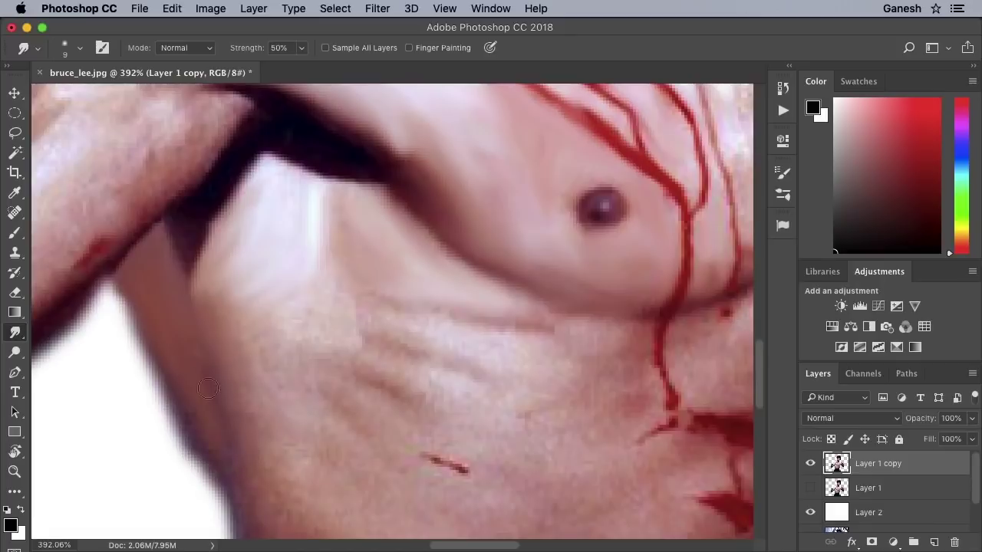
pyautogui.moveTo(429, 303)
pyautogui.mouseDown()
pyautogui.moveTo(583, 330)
pyautogui.moveTo(527, 350)
pyautogui.moveTo(307, 329)
pyautogui.moveTo(447, 385)
pyautogui.mouseUp()
pyautogui.press('[')
pyautogui.press('[')
pyautogui.press('[')
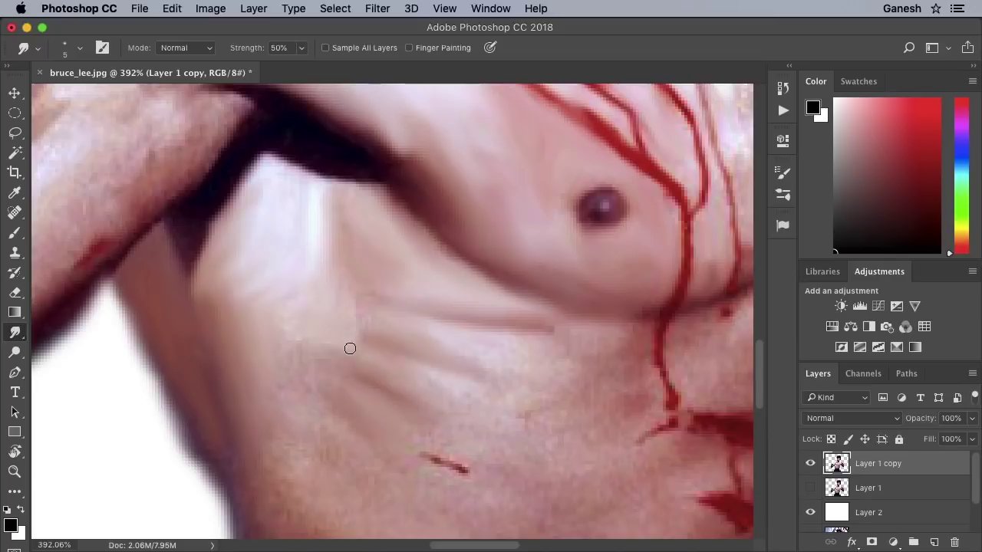
pyautogui.press(']')
pyautogui.press(']')
pyautogui.moveTo(300, 332)
pyautogui.mouseDown()
pyautogui.moveTo(319, 348)
pyautogui.moveTo(281, 356)
pyautogui.mouseUp()
# Smudge the abdomen's red mark and grainy skin, and smear the red stains on its side.
pyautogui.scroll(-5, 288, 369)
pyautogui.hscroll(3, 287, 369)
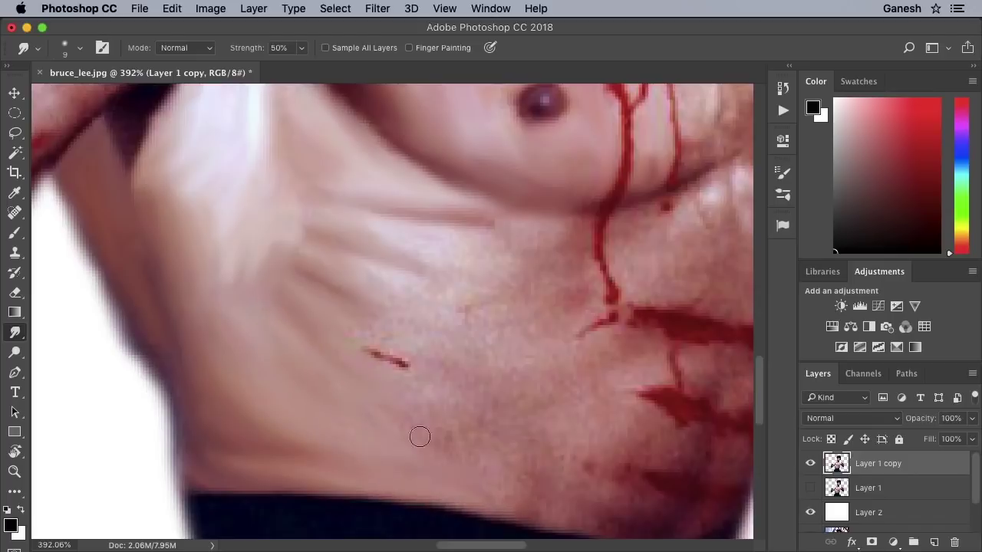
pyautogui.moveTo(371, 355); pyautogui.dragTo(411, 367)
pyautogui.moveTo(514, 252)
pyautogui.mouseDown()
pyautogui.moveTo(501, 331)
pyautogui.moveTo(478, 366)
pyautogui.moveTo(611, 373)
pyautogui.moveTo(558, 337)
pyautogui.mouseUp()
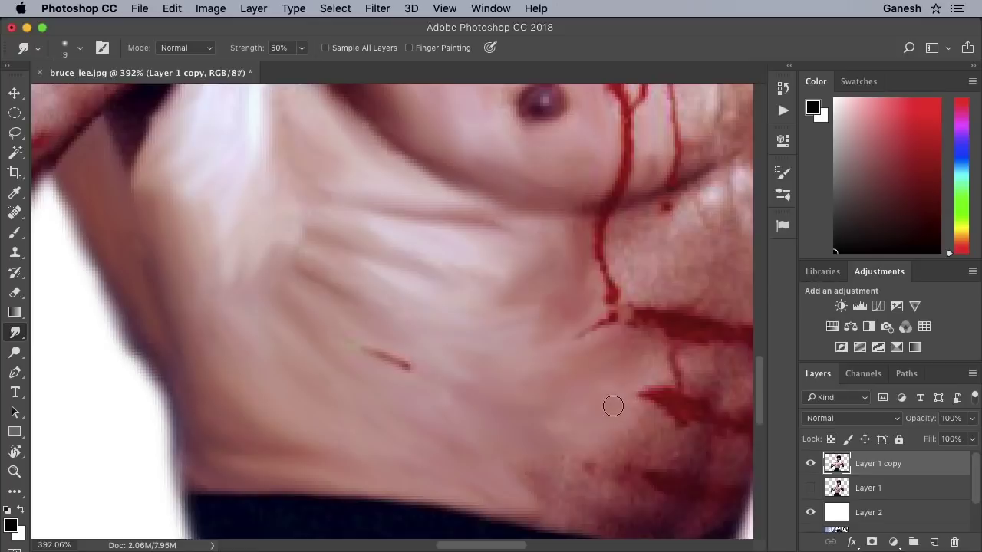
pyautogui.hscroll(5, 618, 410)
pyautogui.scroll(-2, 618, 409)
pyautogui.moveTo(475, 352)
pyautogui.mouseDown()
pyautogui.moveTo(480, 401)
pyautogui.moveTo(567, 289)
pyautogui.moveTo(514, 352)
pyautogui.mouseUp()
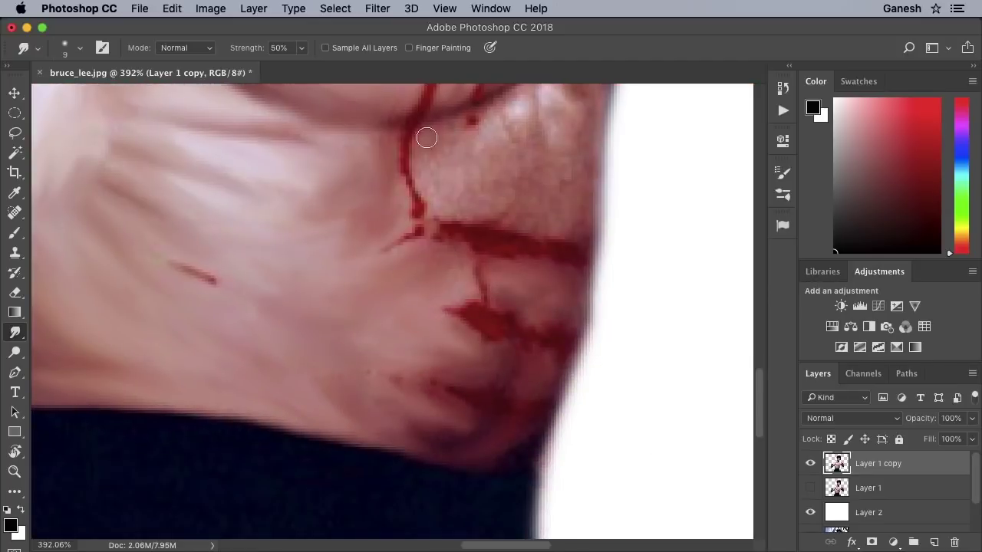
pyautogui.scroll(2, 345, 207)
pyautogui.hscroll(3, 345, 207)
pyautogui.moveTo(441, 281)
pyautogui.mouseDown()
pyautogui.moveTo(421, 291)
pyautogui.moveTo(324, 281)
pyautogui.mouseUp()
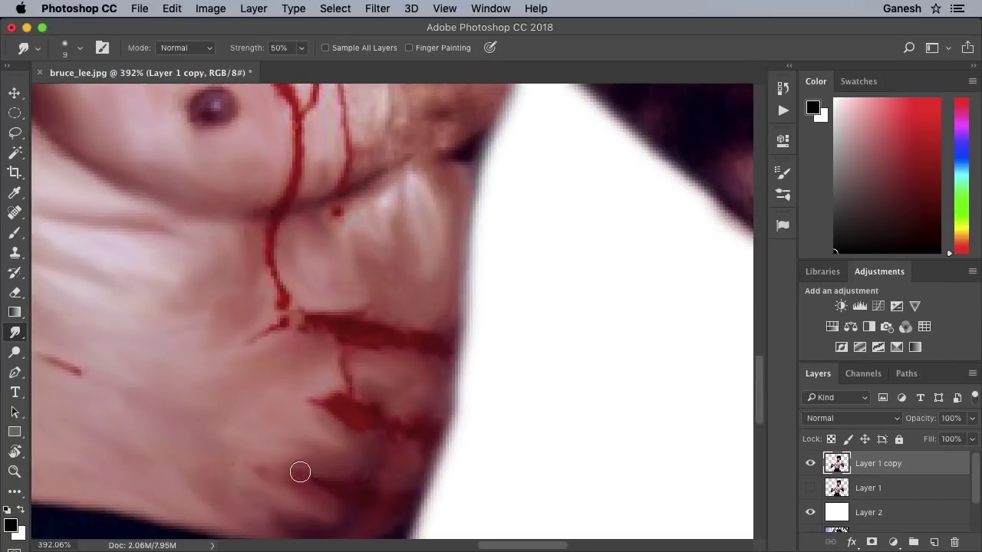
pyautogui.scroll(5, 293, 295)
pyautogui.hscroll(-2, 236, 280)
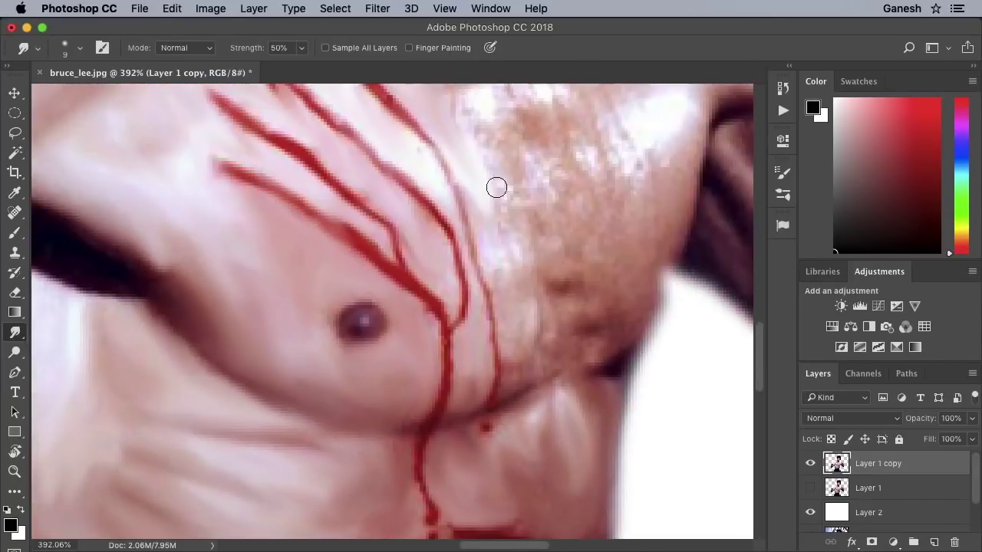
# Smudge the chest-hair texture beside the red vein into soft painted streaks.
pyautogui.moveTo(515, 247); pyautogui.dragTo(497, 285)
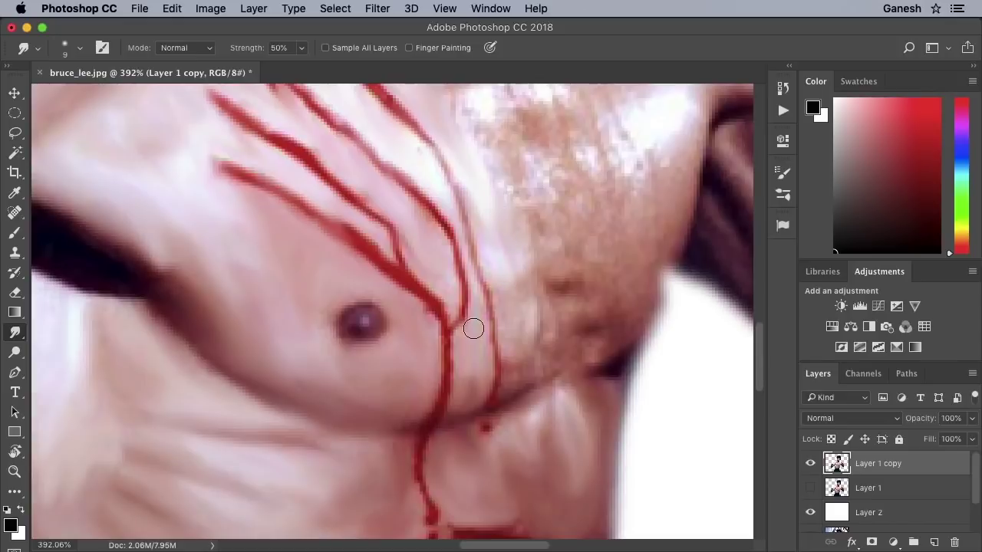
pyautogui.scroll(-3, 572, 259)
pyautogui.hscroll(2, 573, 258)
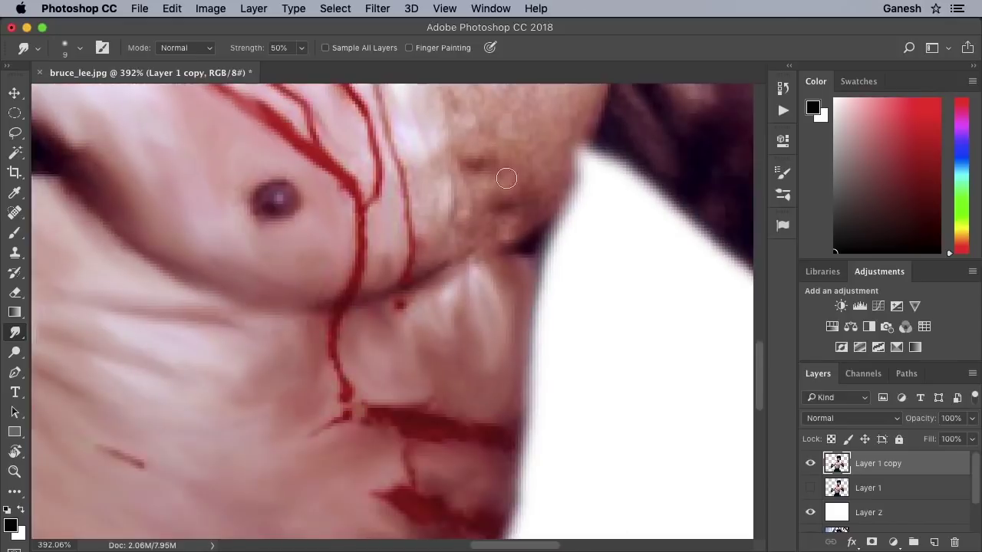
pyautogui.scroll(7, 509, 175)
pyautogui.hscroll(1, 509, 176)
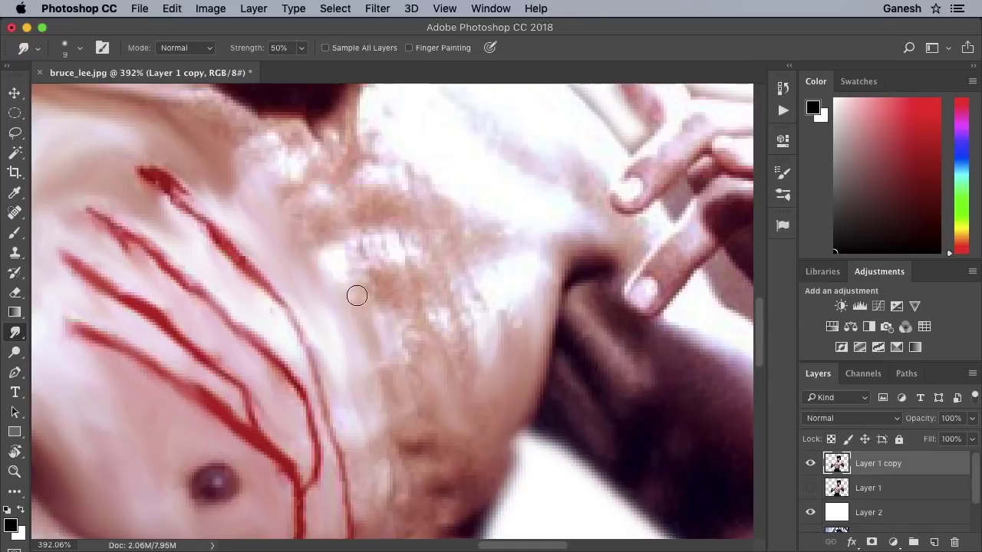
pyautogui.moveTo(358, 294); pyautogui.dragTo(322, 244)
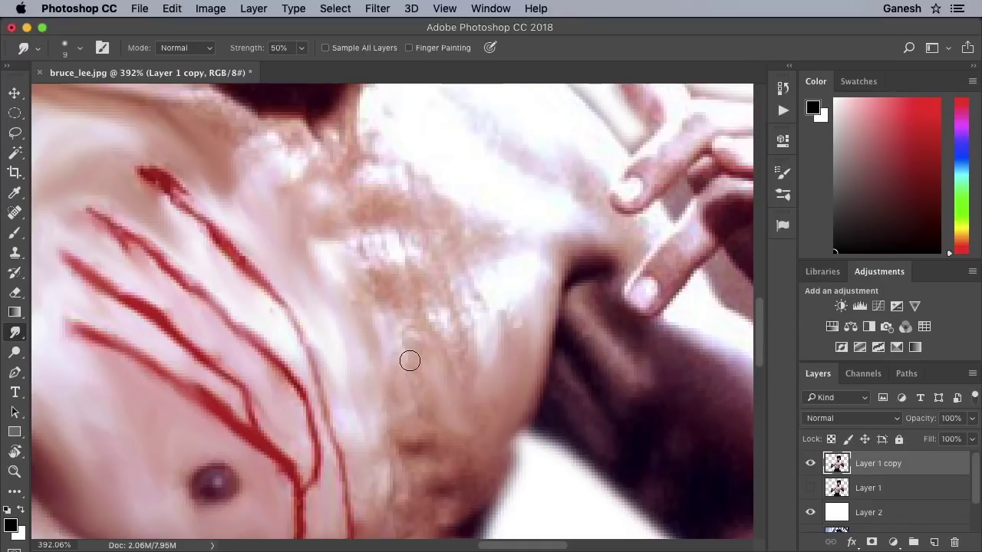
pyautogui.moveTo(408, 358); pyautogui.dragTo(329, 207)
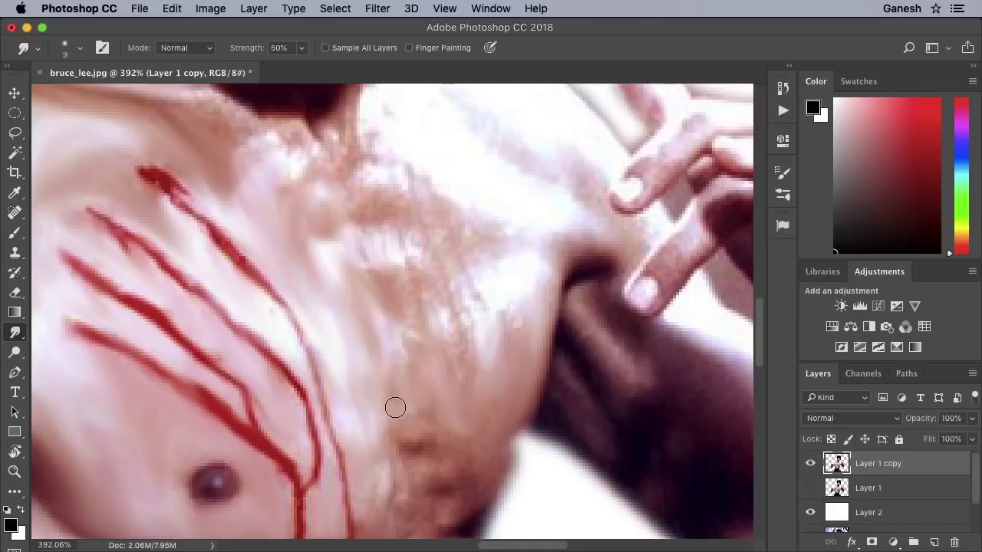
# Pan the view toward the arm and the raised hand.
pyautogui.scroll(-5, 395, 407)
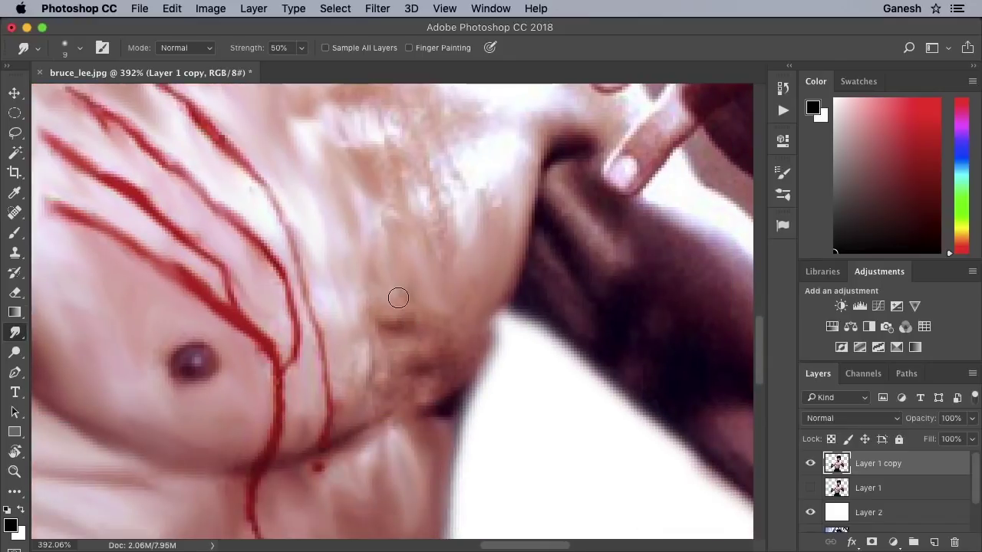
pyautogui.scroll(5, 398, 297)
pyautogui.scroll(-4, 350, 263)
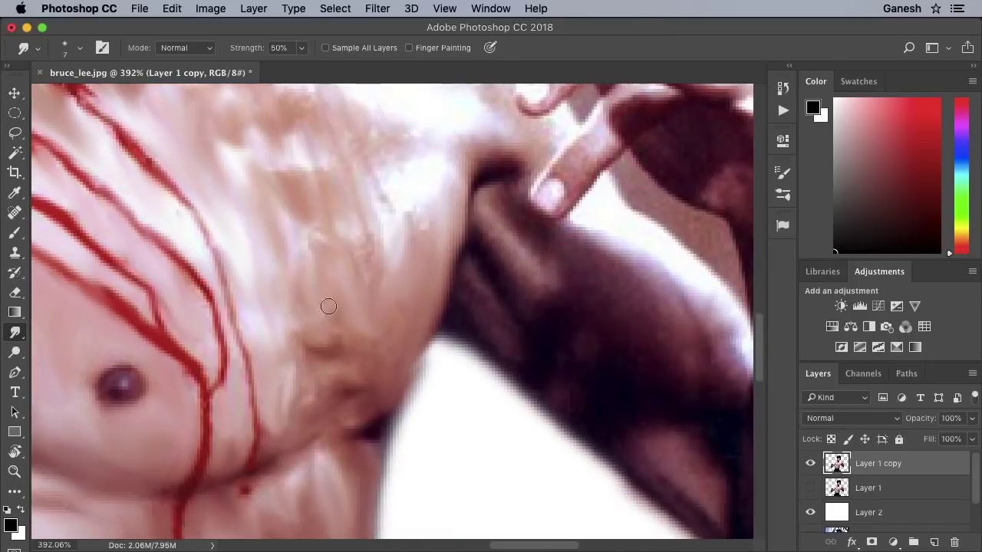
pyautogui.scroll(-6, 307, 324)
pyautogui.scroll(-4, 321, 403)
pyautogui.scroll(6, 300, 164)
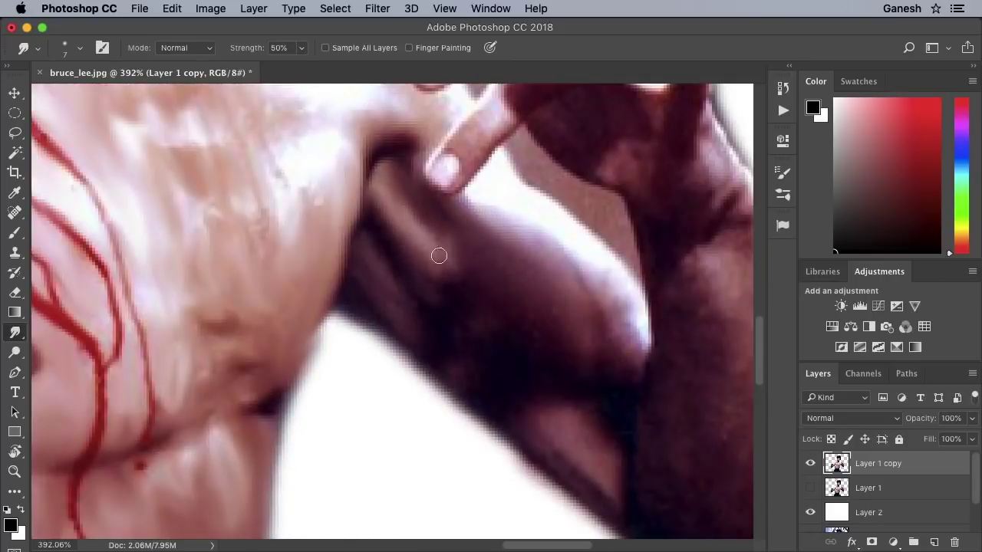
pyautogui.scroll(3, 423, 289)
pyautogui.hscroll(2, 422, 289)
# Trace a closed Pen path around the background gap between the raised hand and arm.
pyautogui.press('p')
pyautogui.click(468, 200)
pyautogui.click(483, 224)
pyautogui.click(504, 240)
pyautogui.click(531, 254)
pyautogui.click(562, 266)
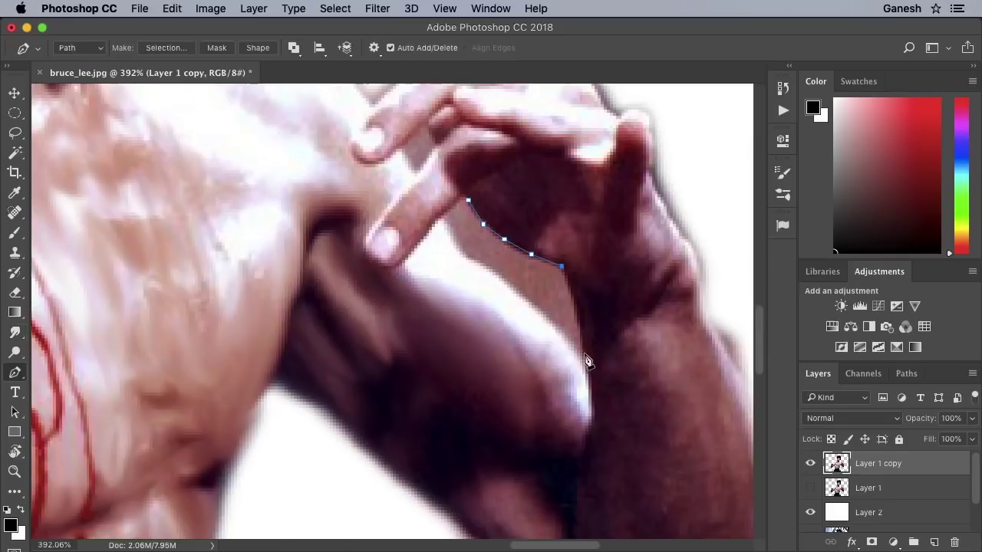
pyautogui.click(539, 313)
pyautogui.click(500, 280)
pyautogui.click(474, 260)
pyautogui.click(447, 223)
pyautogui.click(468, 201)
# Turn the path into a selection, delete the background inside it, and deselect.
pyautogui.hotkey('ctrl', 'Return')
pyautogui.press('Delete')
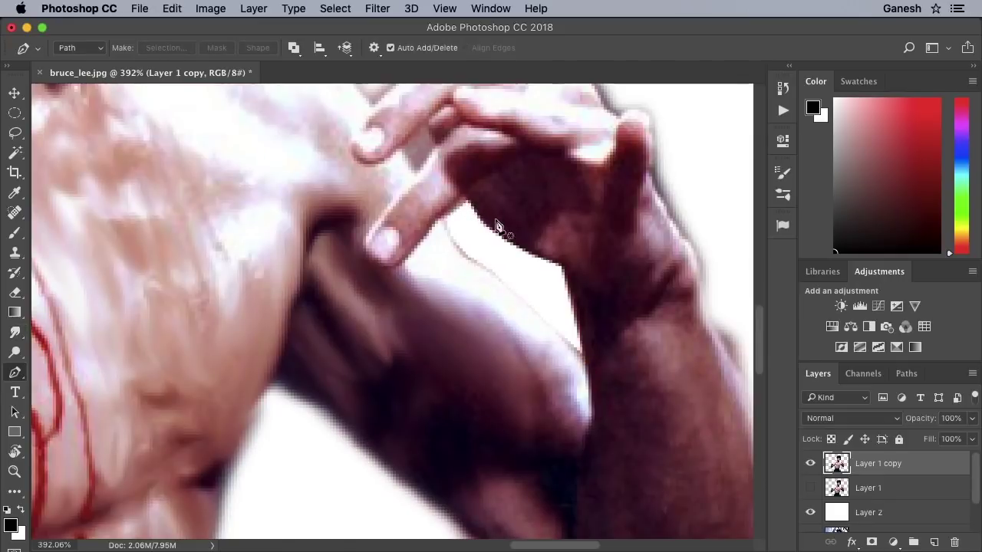
pyautogui.hotkey('shift', 'F6')
pyautogui.press('Return')
pyautogui.hotkey('ctrl', 'd')
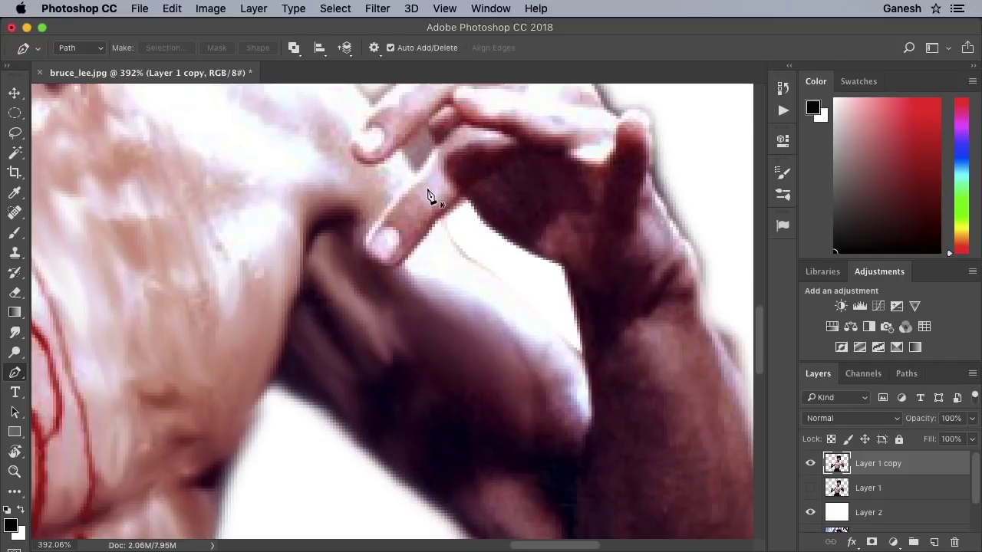
# With the Smudge tool, blend the forearm skin, palm, knuckles and fingertip edge.
pyautogui.click(17, 333)
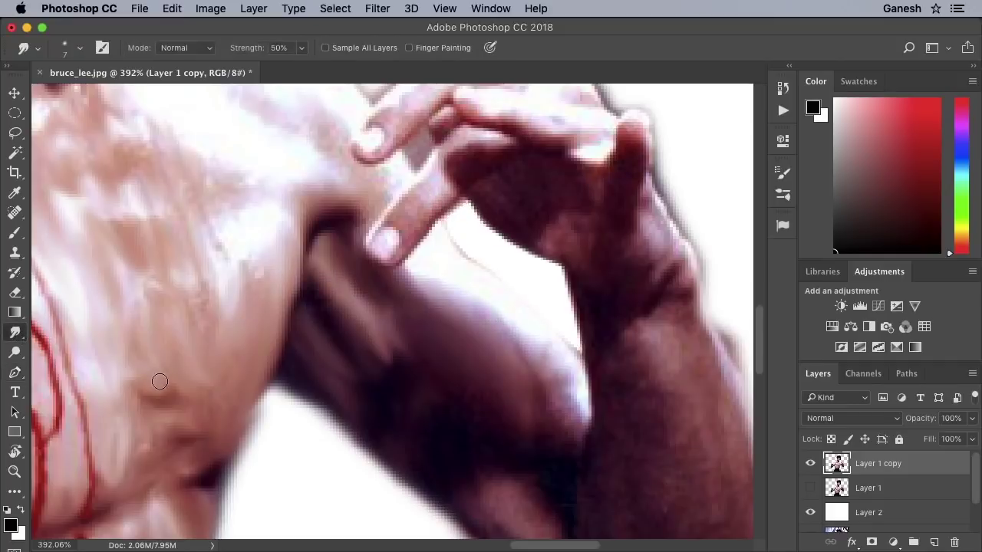
pyautogui.scroll(-2, 517, 447)
pyautogui.hscroll(2, 517, 448)
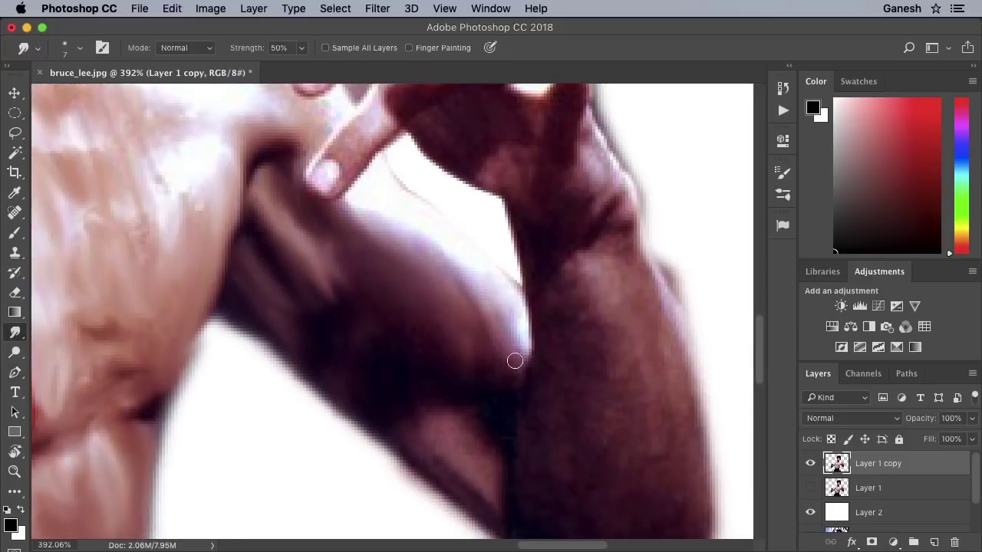
pyautogui.scroll(-2, 460, 248)
pyautogui.hscroll(2, 460, 248)
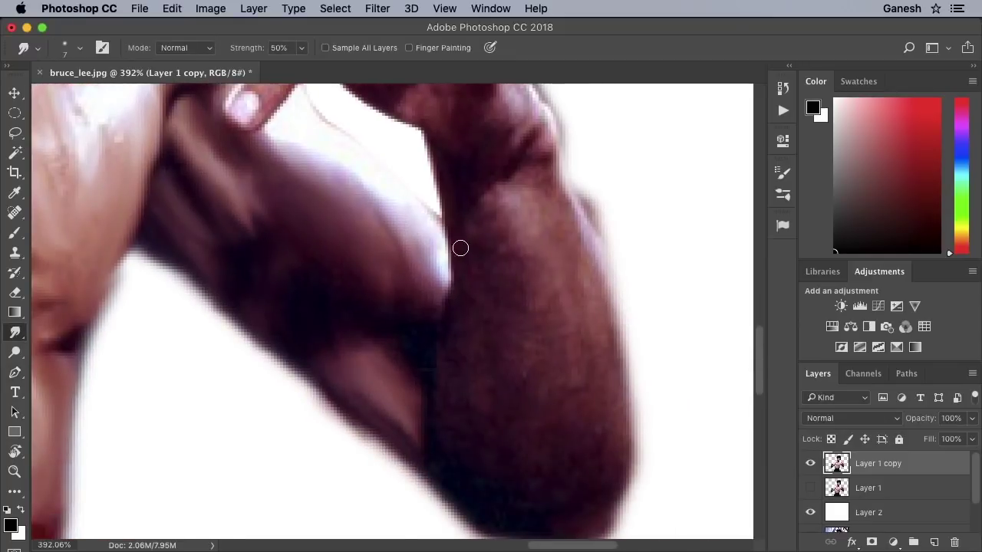
pyautogui.moveTo(481, 224); pyautogui.dragTo(540, 219)
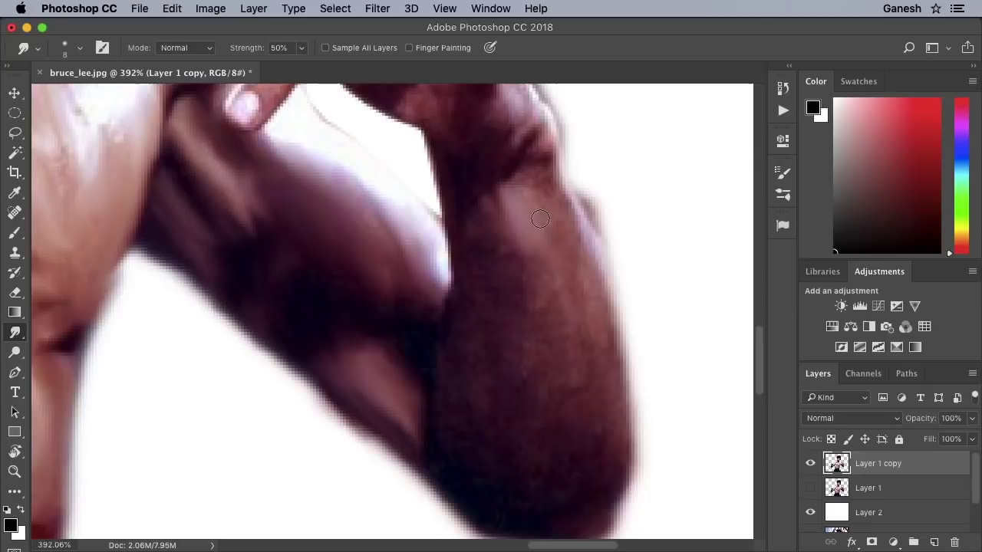
pyautogui.scroll(-2, 469, 211)
pyautogui.scroll(2, 466, 130)
pyautogui.scroll(2, 552, 335)
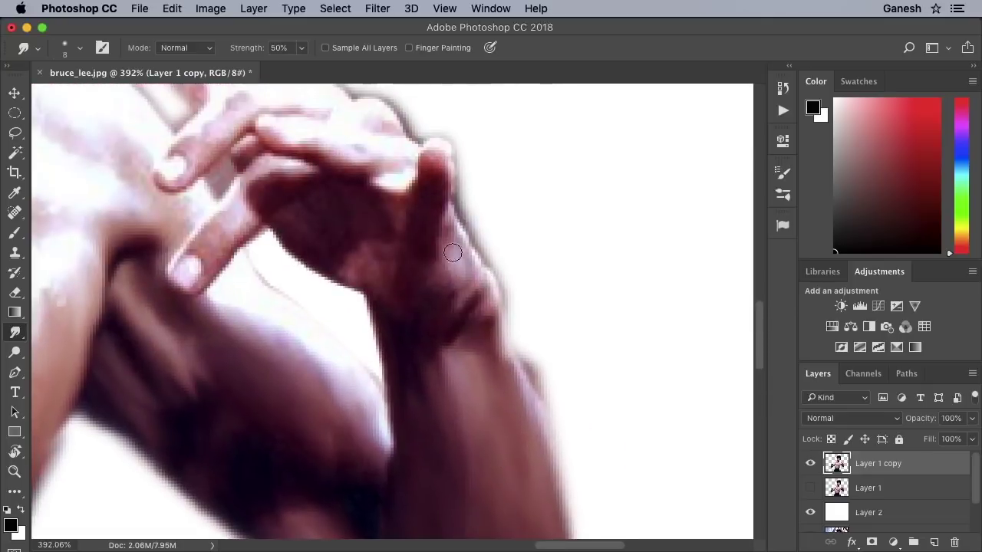
pyautogui.scroll(2, 438, 208)
pyautogui.moveTo(322, 293); pyautogui.dragTo(385, 351)
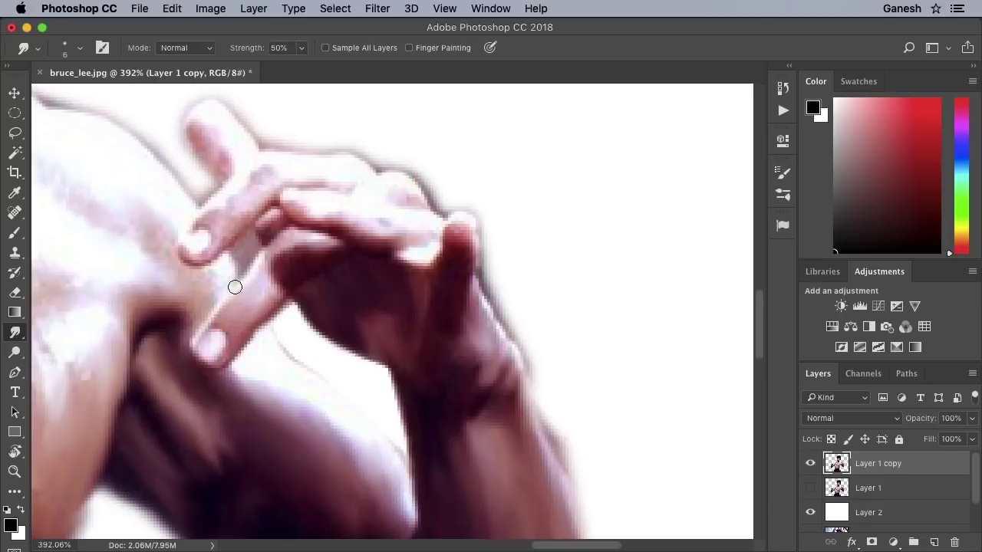
pyautogui.moveTo(285, 202); pyautogui.dragTo(342, 274)
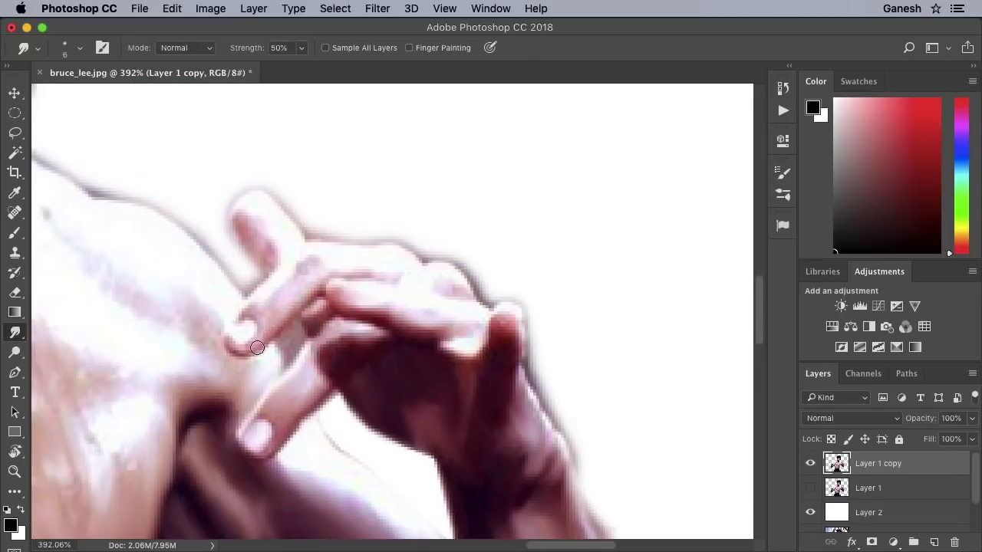
pyautogui.scroll(3, 261, 323)
pyautogui.moveTo(260, 253); pyautogui.dragTo(299, 241)
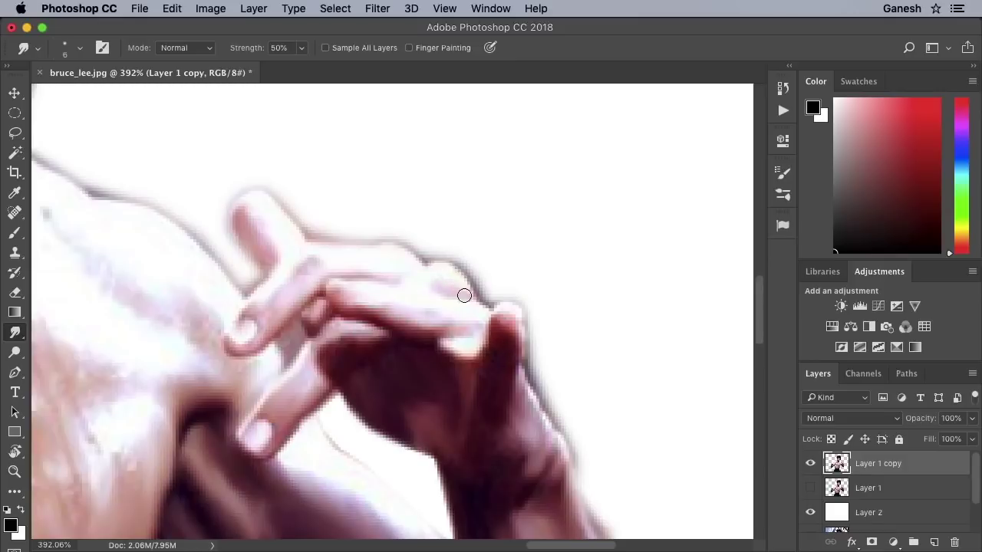
# At brush size 10, blend the finger into the dark fold and smooth the arm skin.
pyautogui.hscroll(-5, 399, 269)
pyautogui.press(']')
pyautogui.press(']')
pyautogui.press(']')
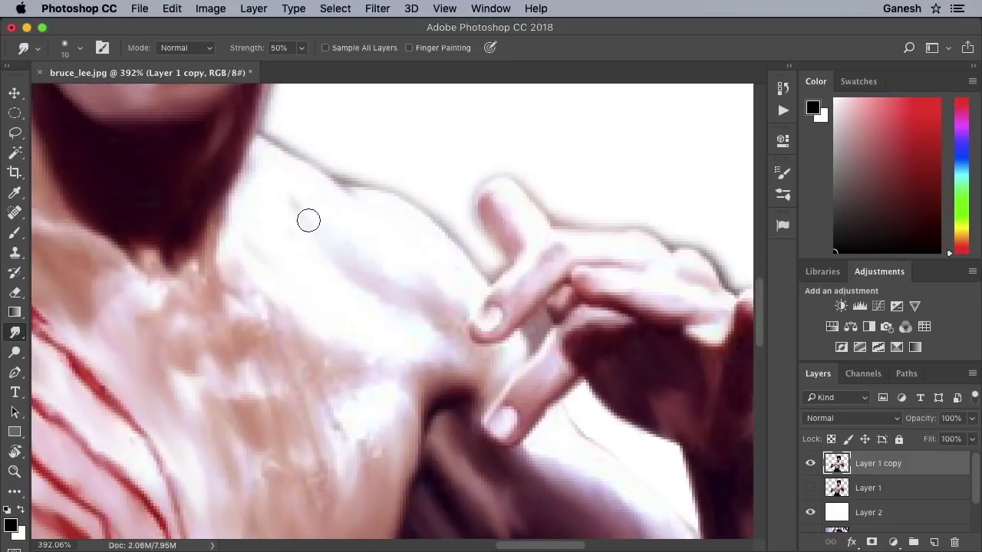
pyautogui.scroll(-5, 360, 459)
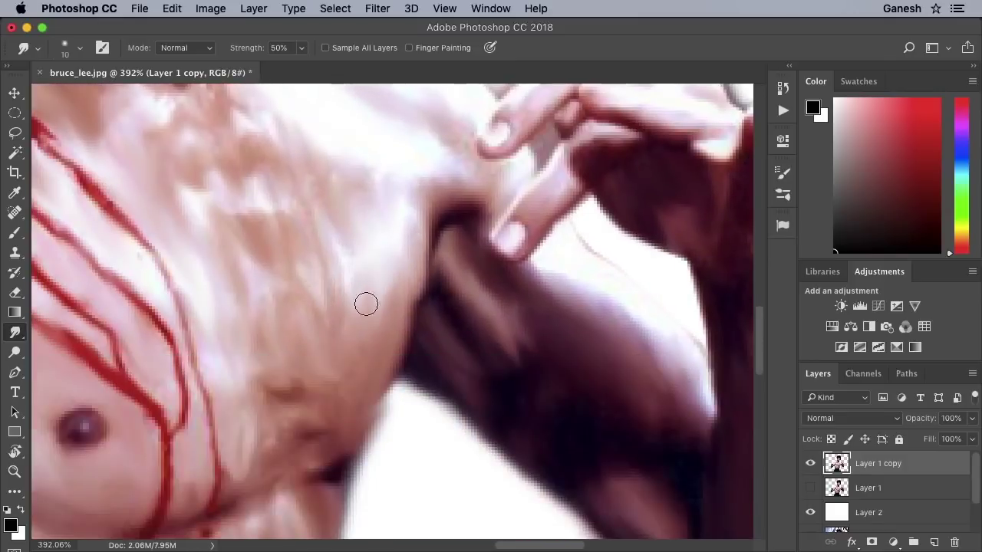
pyautogui.hscroll(-10, 366, 302)
pyautogui.hscroll(-3, 513, 307)
pyautogui.moveTo(411, 295)
pyautogui.mouseDown()
pyautogui.moveTo(340, 339)
pyautogui.moveTo(279, 250)
pyautogui.moveTo(376, 161)
pyautogui.moveTo(389, 253)
pyautogui.moveTo(276, 325)
pyautogui.moveTo(245, 434)
pyautogui.mouseUp()
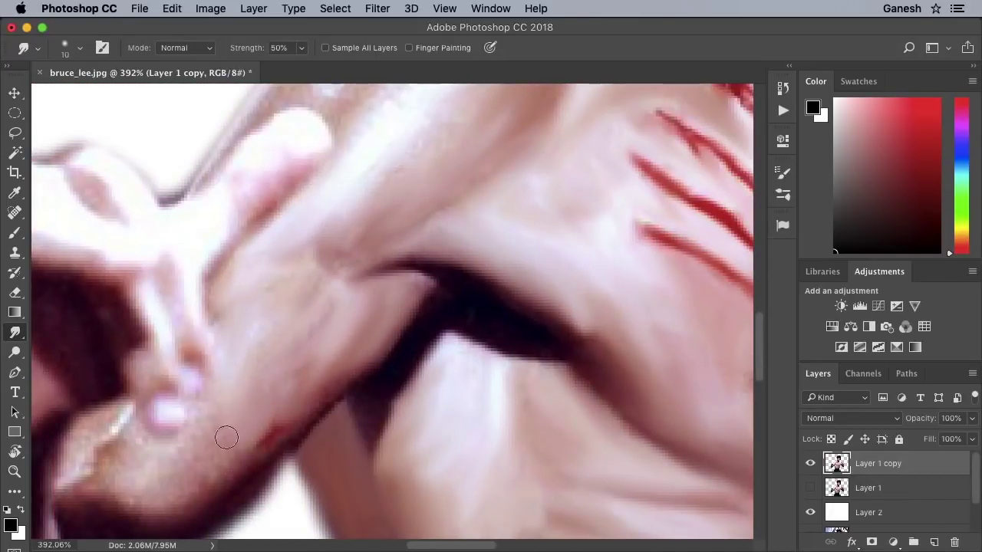
pyautogui.scroll(-3, 300, 383)
pyautogui.hscroll(-3, 300, 383)
pyautogui.moveTo(300, 384)
pyautogui.mouseDown()
pyautogui.moveTo(204, 353)
pyautogui.moveTo(247, 376)
pyautogui.moveTo(186, 427)
pyautogui.mouseUp()
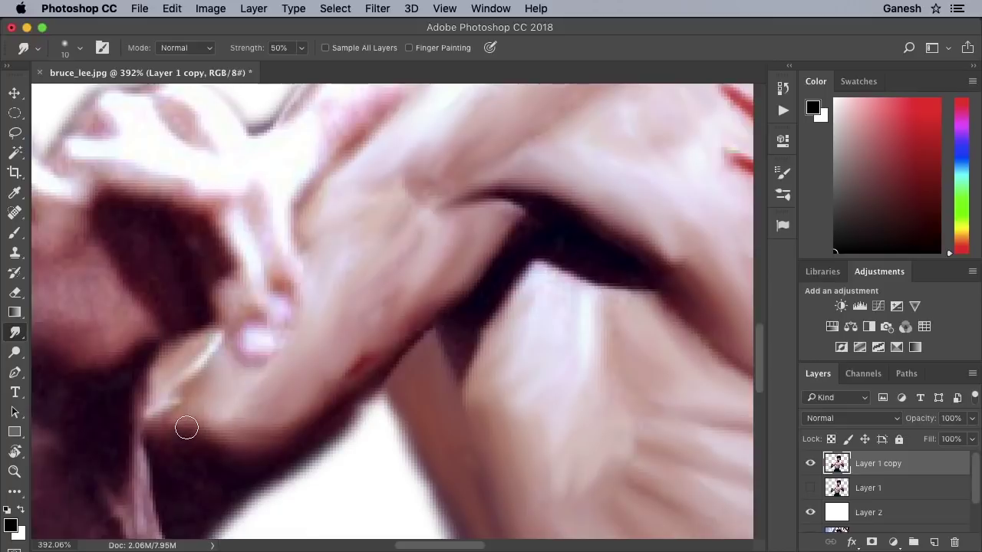
# At brush size 7, smear pink skin highlights into the dark area near the hand.
pyautogui.press('[')
pyautogui.press('[')
pyautogui.press('[')
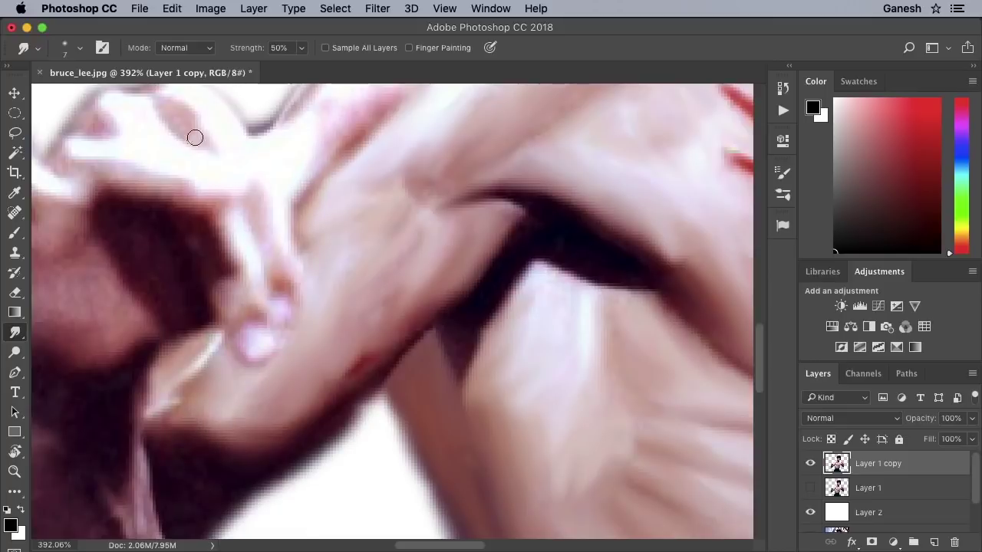
pyautogui.hscroll(-4, 225, 240)
pyautogui.moveTo(193, 211)
pyautogui.mouseDown()
pyautogui.moveTo(285, 171)
pyautogui.moveTo(261, 230)
pyautogui.moveTo(296, 292)
pyautogui.moveTo(274, 334)
pyautogui.mouseUp()
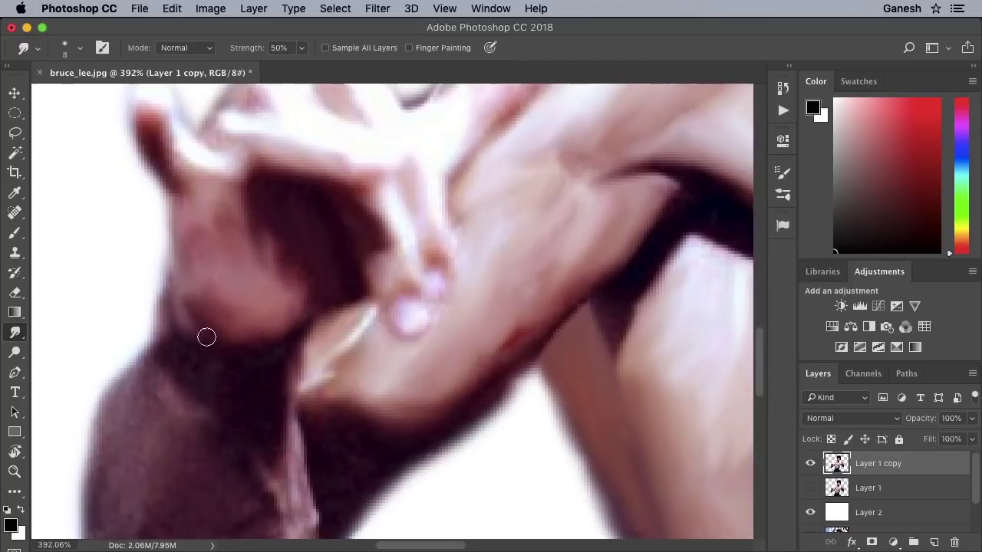
pyautogui.scroll(-3, 248, 249)
pyautogui.hscroll(-2, 248, 249)
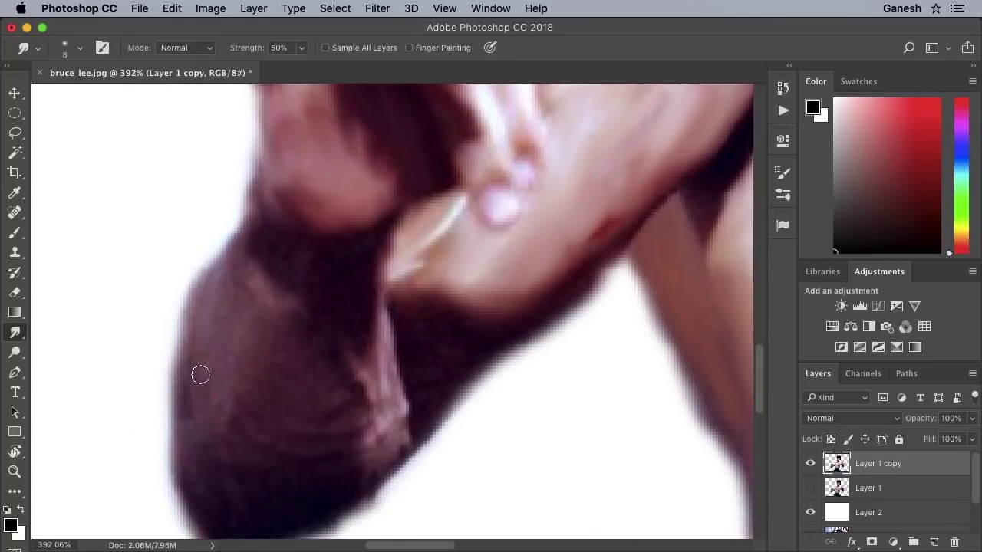
pyautogui.scroll(-3, 322, 368)
pyautogui.hscroll(-1, 322, 368)
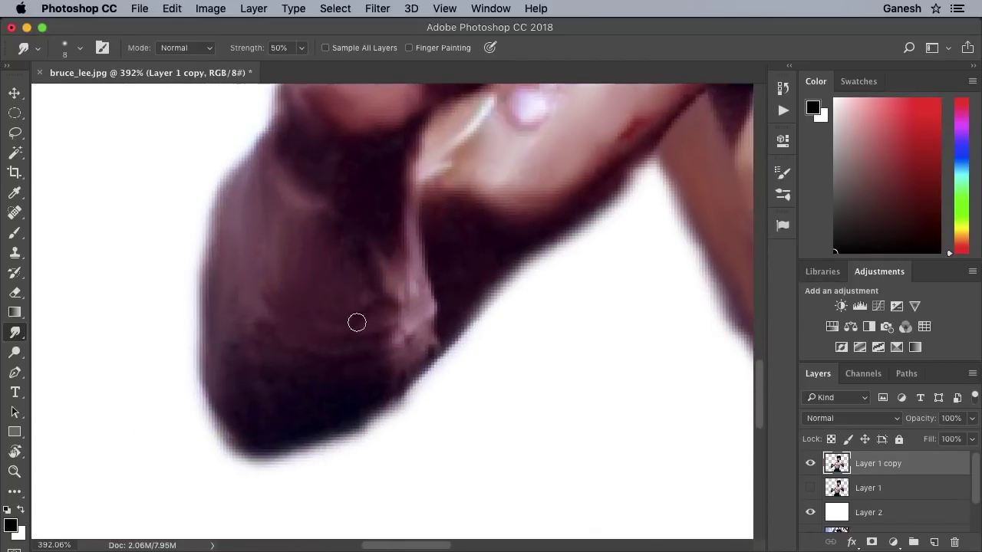
pyautogui.moveTo(415, 288); pyautogui.dragTo(387, 379)
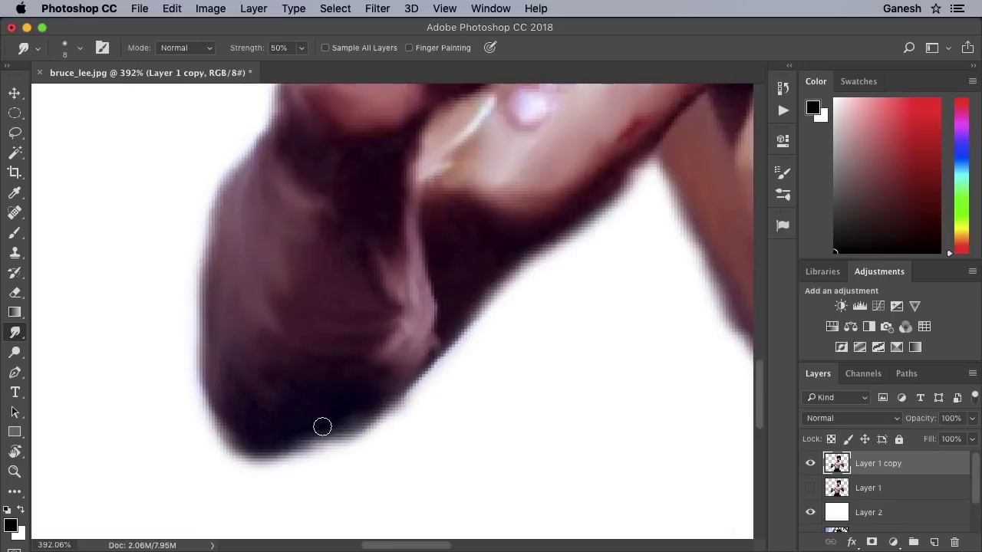
pyautogui.scroll(5, 322, 384)
pyautogui.scroll(5, 399, 299)
pyautogui.hscroll(2, 460, 283)
# Blend the blue highlights on the jacket's left edge and right shoulder.
pyautogui.press(']')
pyautogui.press(']')
pyautogui.scroll(-5, 508, 289)
pyautogui.scroll(-5, 307, 377)
pyautogui.scroll(3, 386, 220)
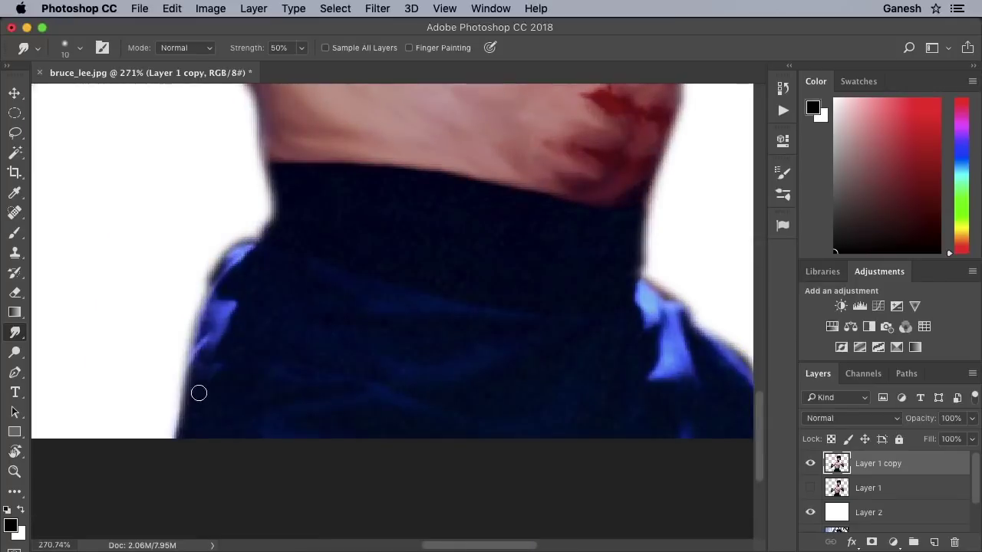
pyautogui.moveTo(199, 392); pyautogui.dragTo(230, 253)
pyautogui.moveTo(660, 303); pyautogui.dragTo(723, 368)
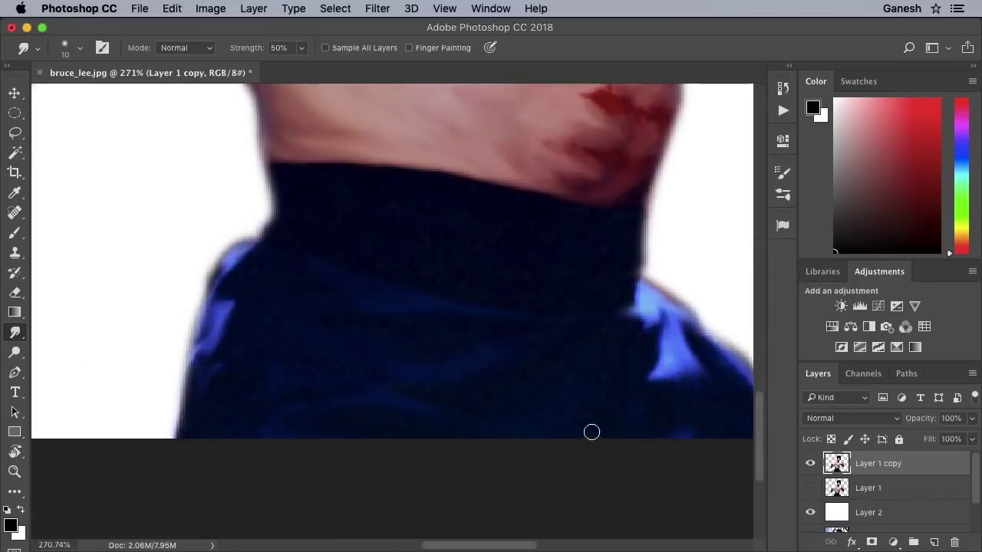
# With a smaller brush, smudge the eye white, right pupil edge and left lower lid.
pyautogui.scroll(5, 537, 460)
pyautogui.scroll(5, 496, 475)
pyautogui.scroll(3, 434, 389)
pyautogui.press('[')
pyautogui.press('[')
pyautogui.press('[')
pyautogui.moveTo(377, 338); pyautogui.dragTo(344, 322)
pyautogui.moveTo(582, 354)
pyautogui.mouseDown()
pyautogui.moveTo(543, 346)
pyautogui.moveTo(631, 339)
pyautogui.moveTo(645, 398)
pyautogui.mouseUp()
pyautogui.moveTo(393, 355); pyautogui.dragTo(330, 352)
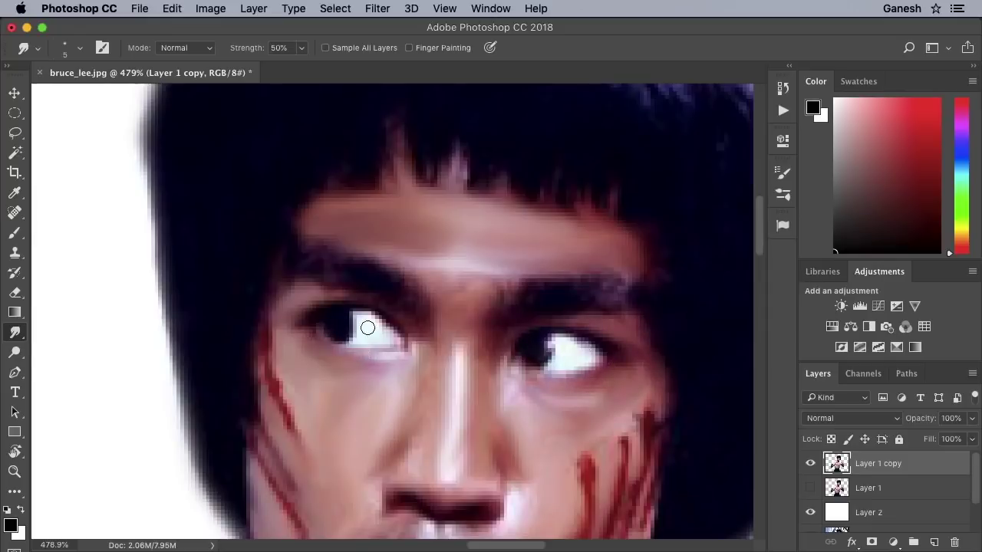
pyautogui.scroll(-5, 313, 334)
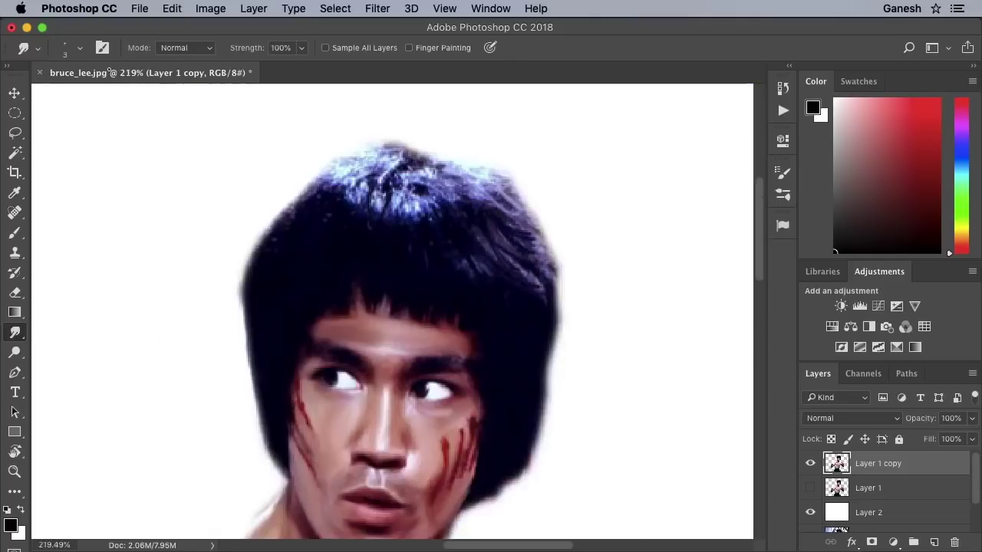
pyautogui.click(102, 48)
# Choose the 17 px scattered brush tip and set Smudge Strength to 92%.
pyautogui.scroll(-10, 694, 209)
pyautogui.click(654, 208)
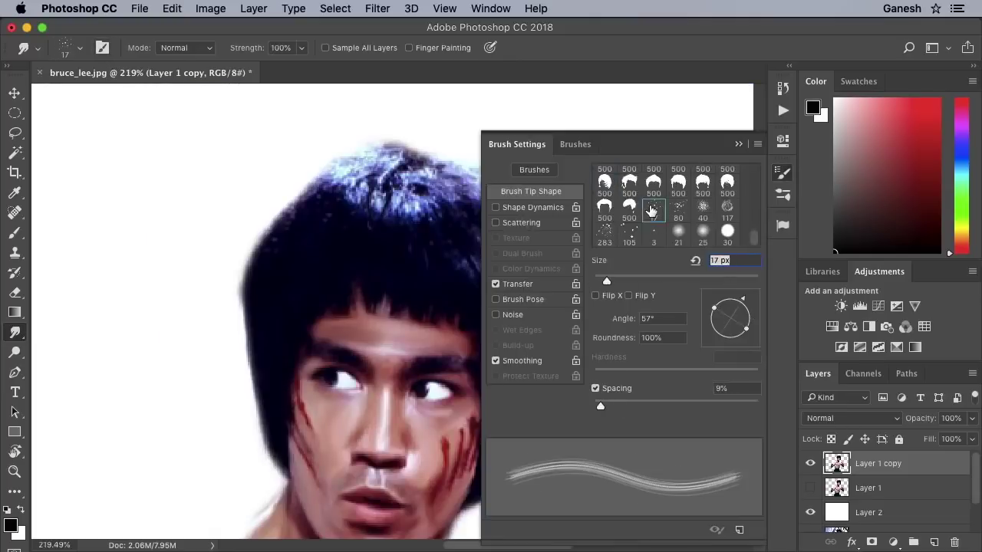
pyautogui.click(735, 145)
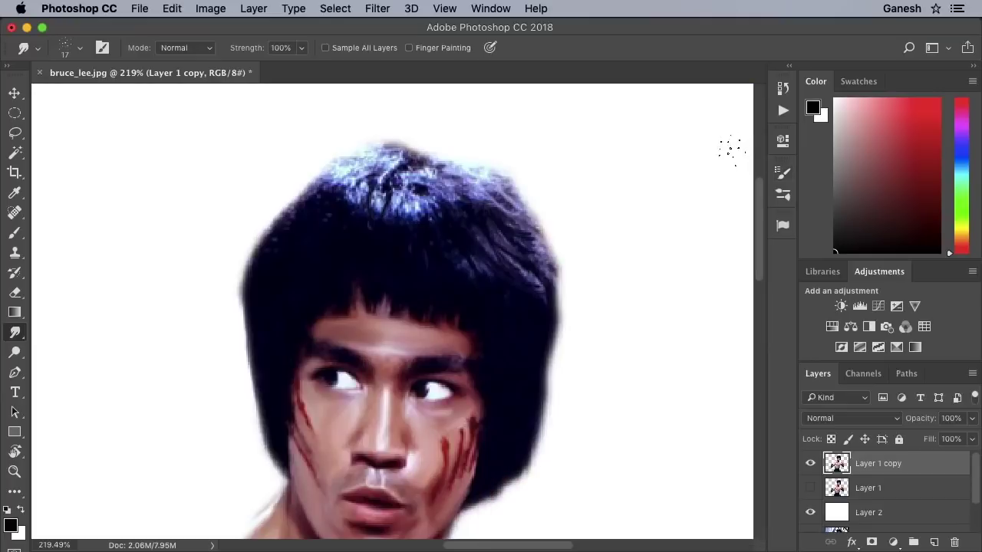
pyautogui.click(302, 48)
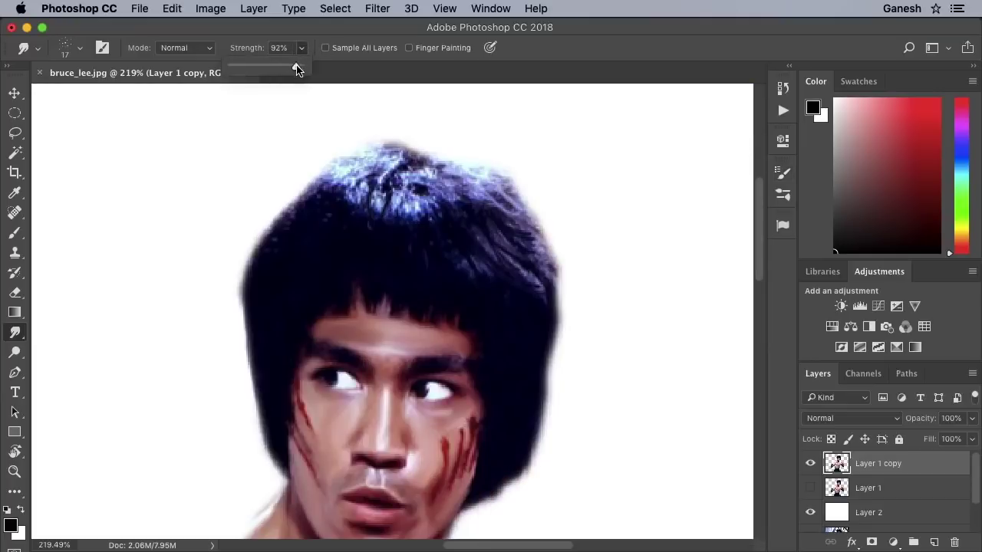
pyautogui.click(508, 258)
# Pull wispy strands from the hair edges and streak the crown highlights into dark strands.
pyautogui.moveTo(514, 246)
pyautogui.mouseDown()
pyautogui.moveTo(554, 261)
pyautogui.moveTo(566, 341)
pyautogui.moveTo(545, 322)
pyautogui.moveTo(515, 450)
pyautogui.moveTo(526, 478)
pyautogui.mouseUp()
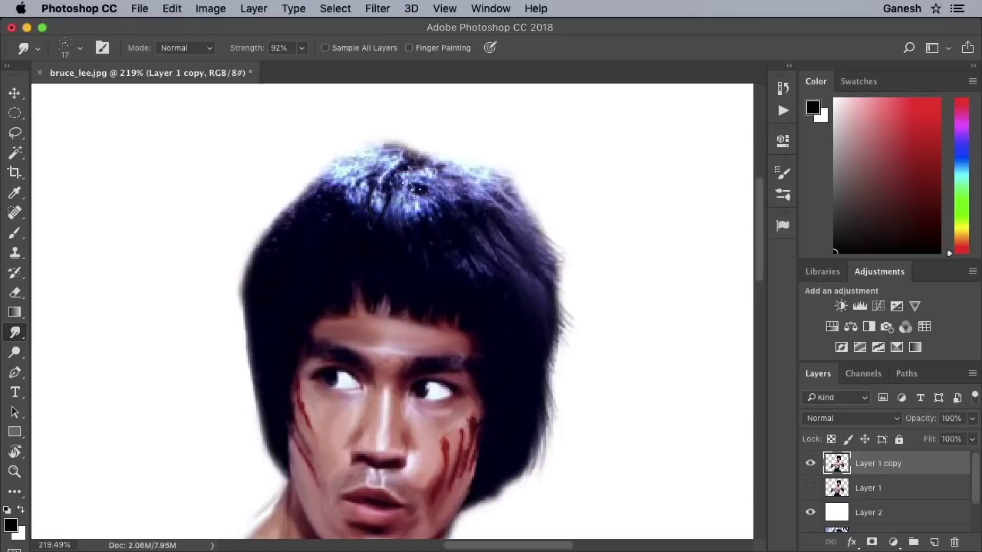
pyautogui.moveTo(391, 192); pyautogui.dragTo(529, 197)
pyautogui.moveTo(281, 255); pyautogui.dragTo(274, 417)
pyautogui.scroll(3, 208, 437)
pyautogui.scroll(-3, 208, 437)
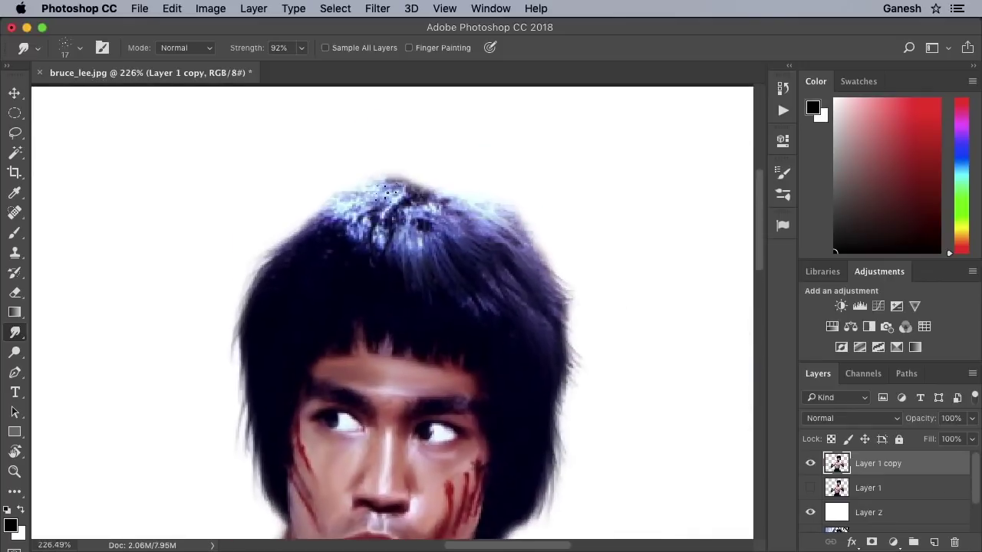
pyautogui.moveTo(375, 230); pyautogui.dragTo(437, 261)
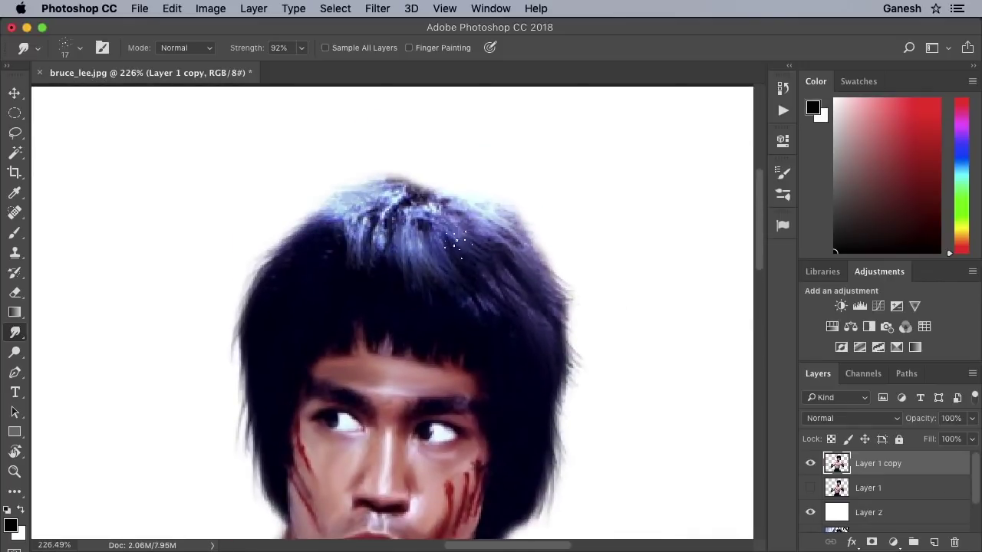
pyautogui.moveTo(383, 200)
pyautogui.mouseDown()
pyautogui.moveTo(384, 253)
pyautogui.moveTo(391, 173)
pyautogui.moveTo(476, 200)
pyautogui.moveTo(431, 206)
pyautogui.moveTo(433, 234)
pyautogui.mouseUp()
pyautogui.moveTo(274, 376); pyautogui.dragTo(275, 261)
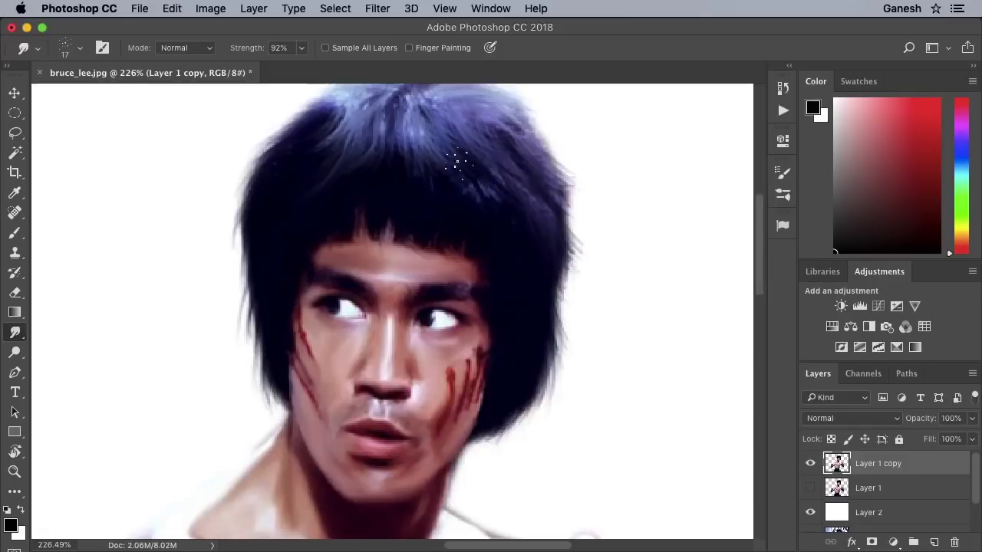
pyautogui.moveTo(488, 116); pyautogui.dragTo(488, 220)
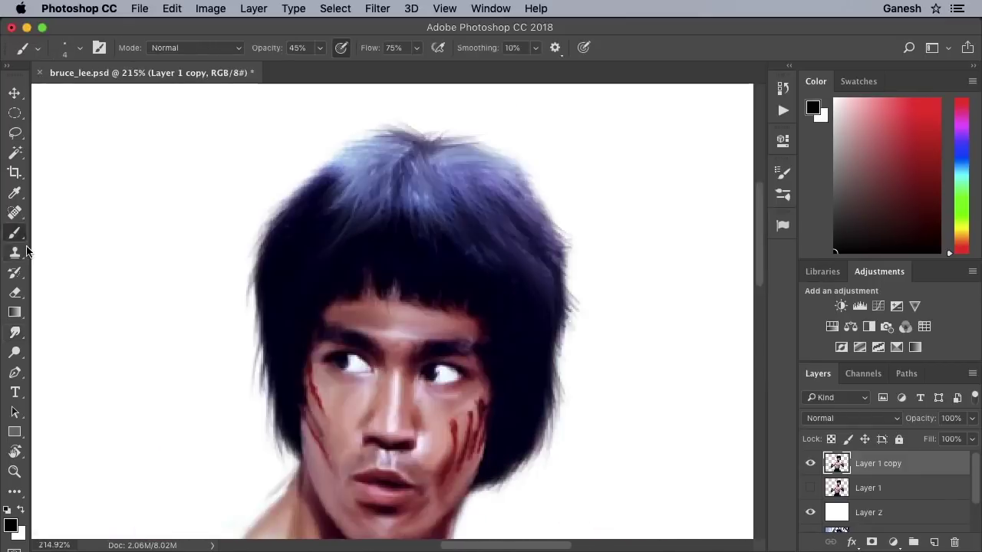
# Select the Pen tool and choose the freehand pen variant from its flyout.
pyautogui.click(99, 49)
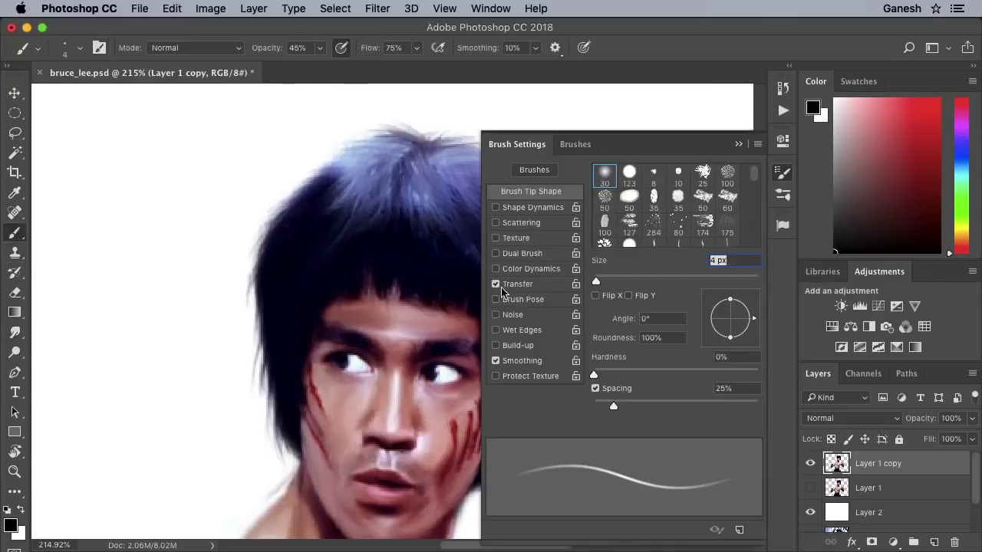
pyautogui.click(14, 372)
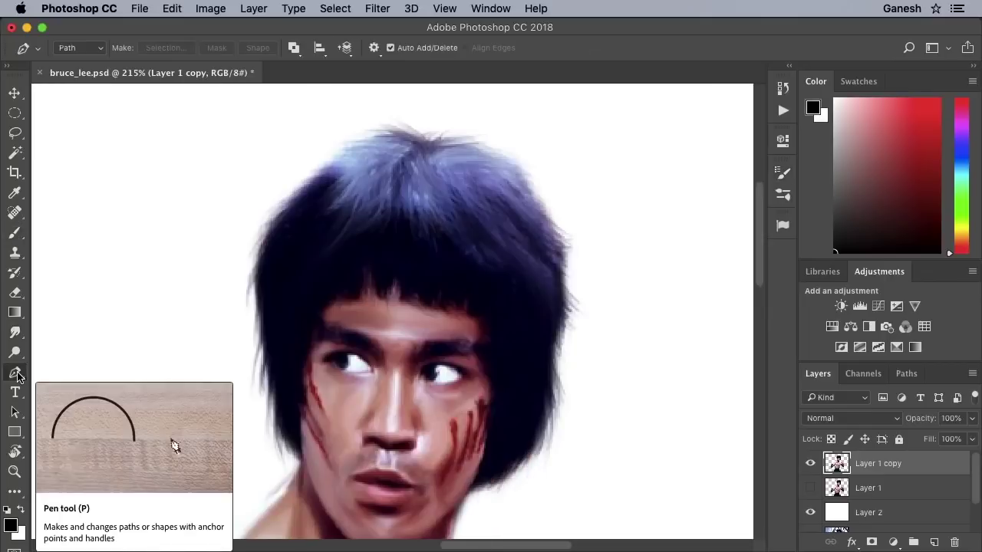
pyautogui.rightClick(14, 372)
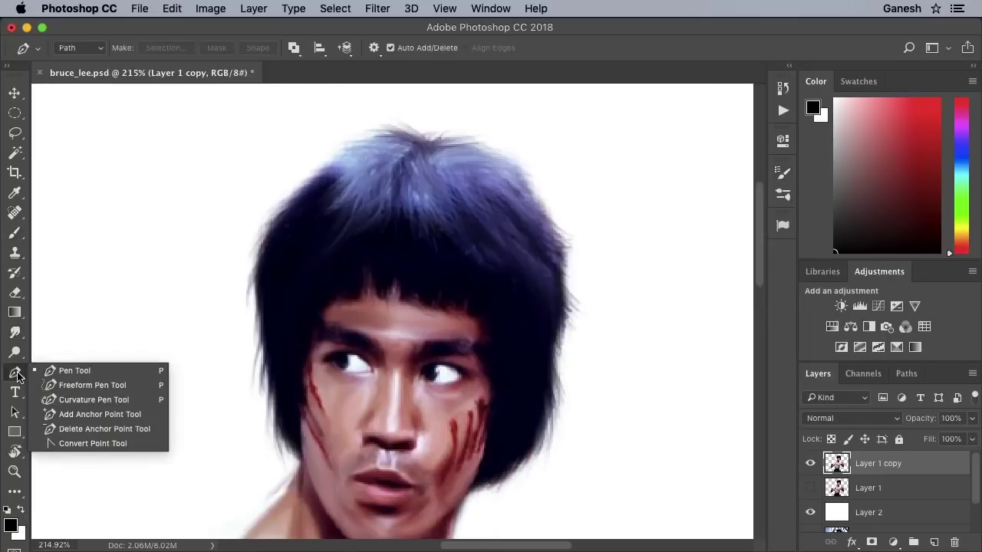
pyautogui.click(127, 386)
# Draw a curved hair path, stroke it with orange F6AE2D brush paint, then delete the path.
pyautogui.moveTo(395, 198); pyautogui.dragTo(506, 283)
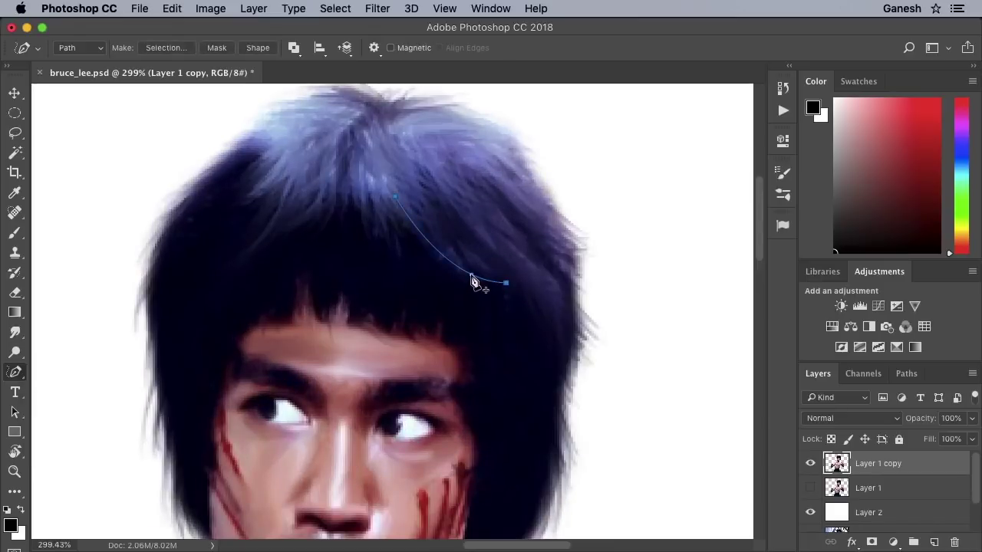
pyautogui.click(10, 526)
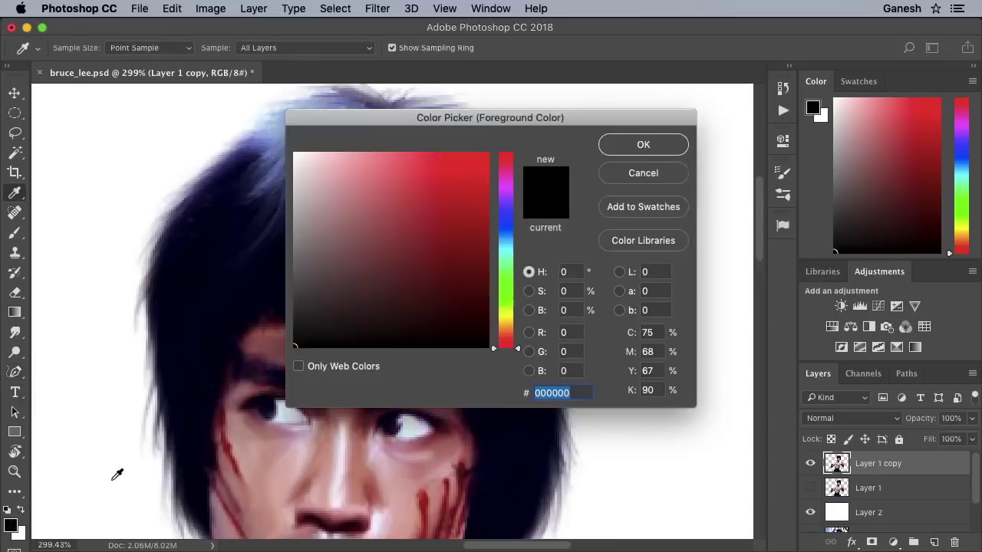
pyautogui.write('F6AE2D')
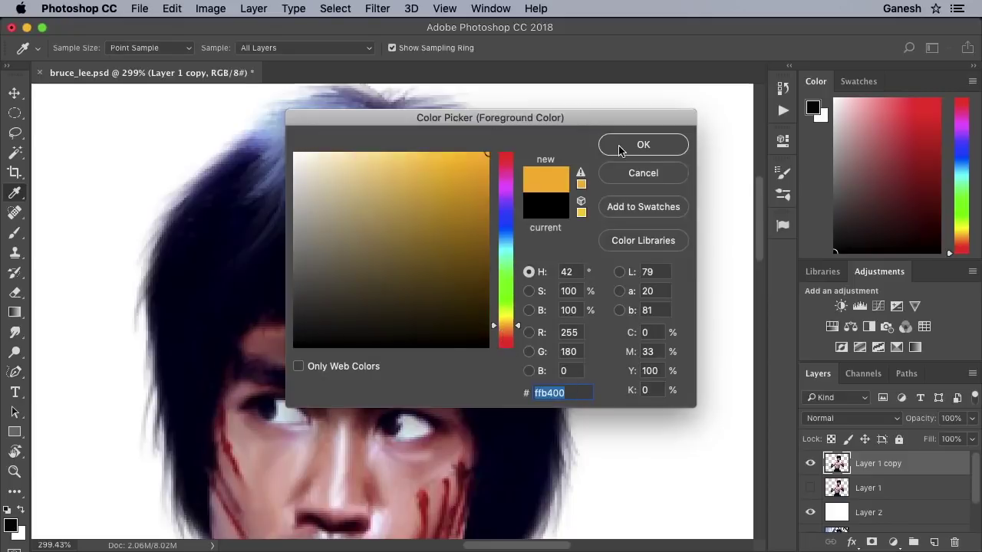
pyautogui.click(622, 147)
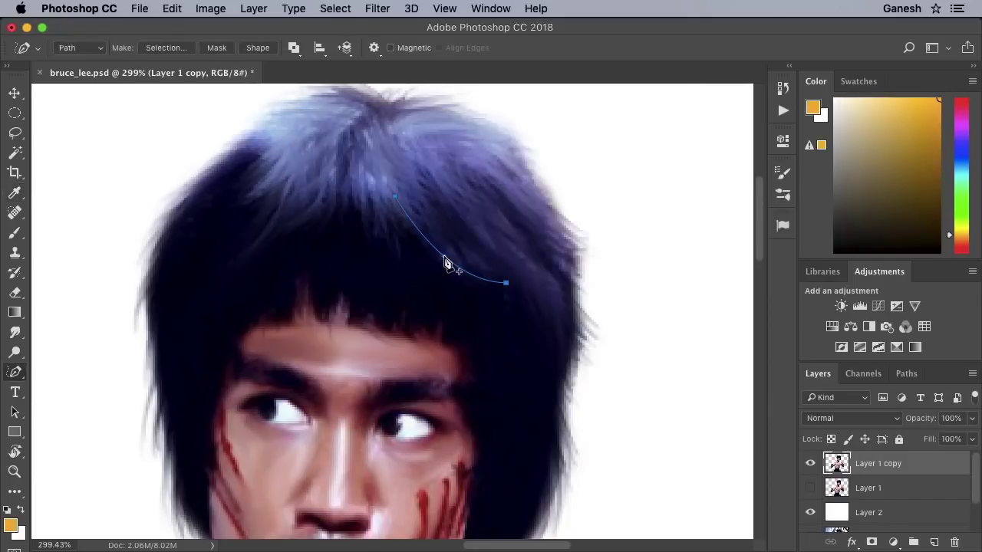
pyautogui.rightClick(445, 261)
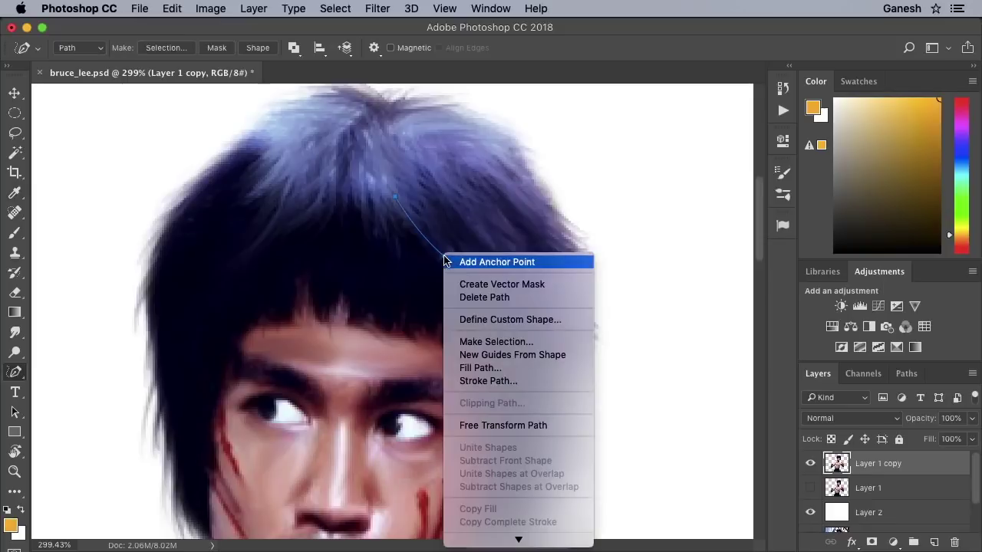
pyautogui.click(483, 381)
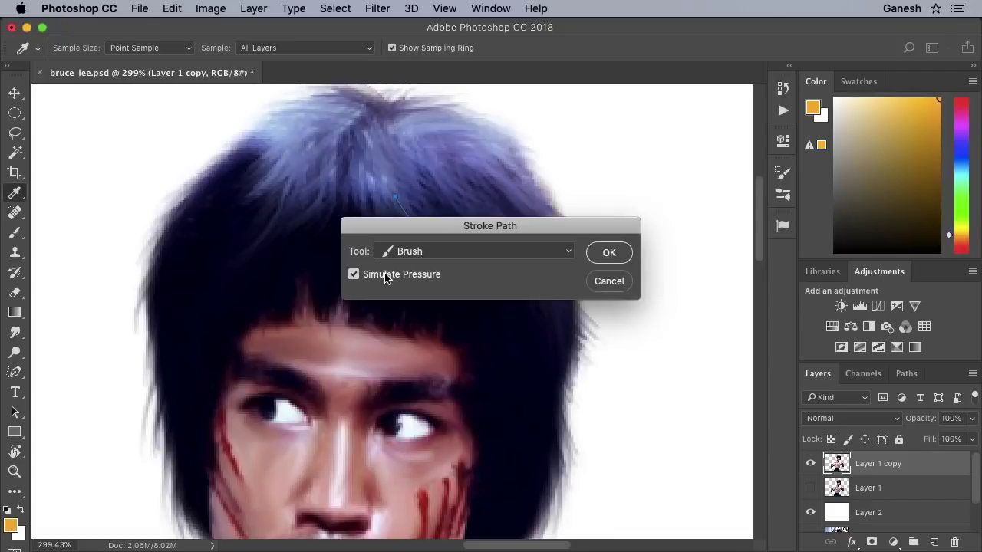
pyautogui.click(609, 254)
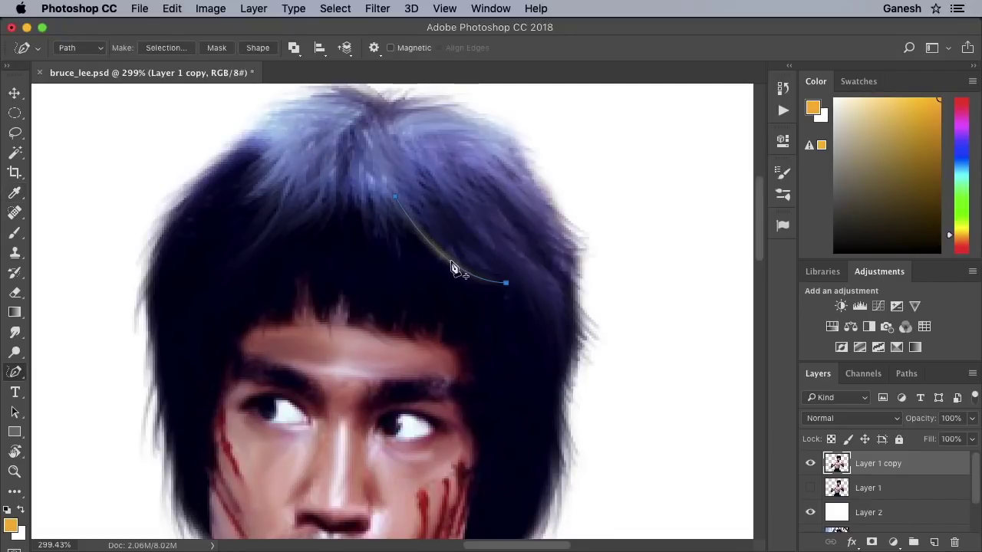
pyautogui.rightClick(452, 268)
pyautogui.click(483, 302)
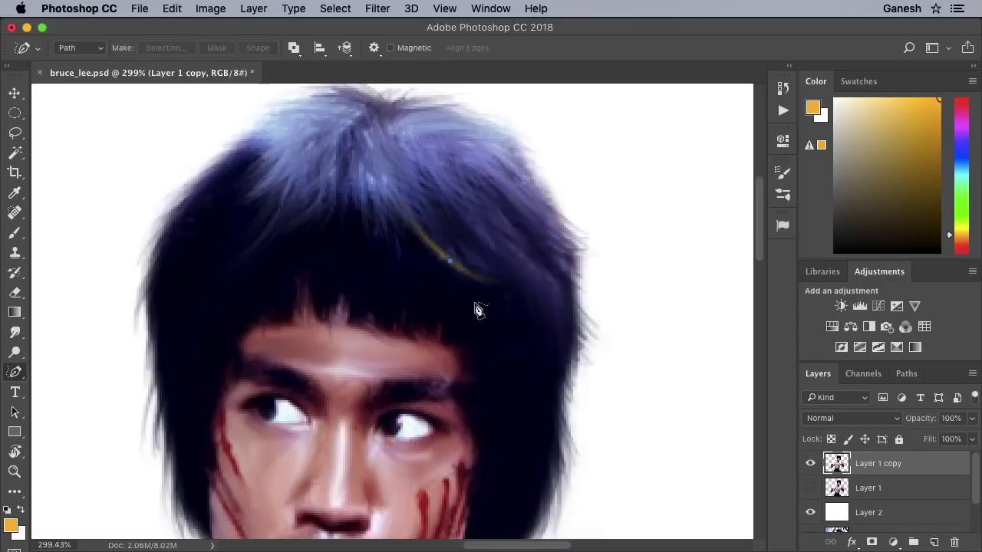
# Draw a second curved hair path, stroke it with the brush, delete the path, and fit the view.
pyautogui.click(11, 235)
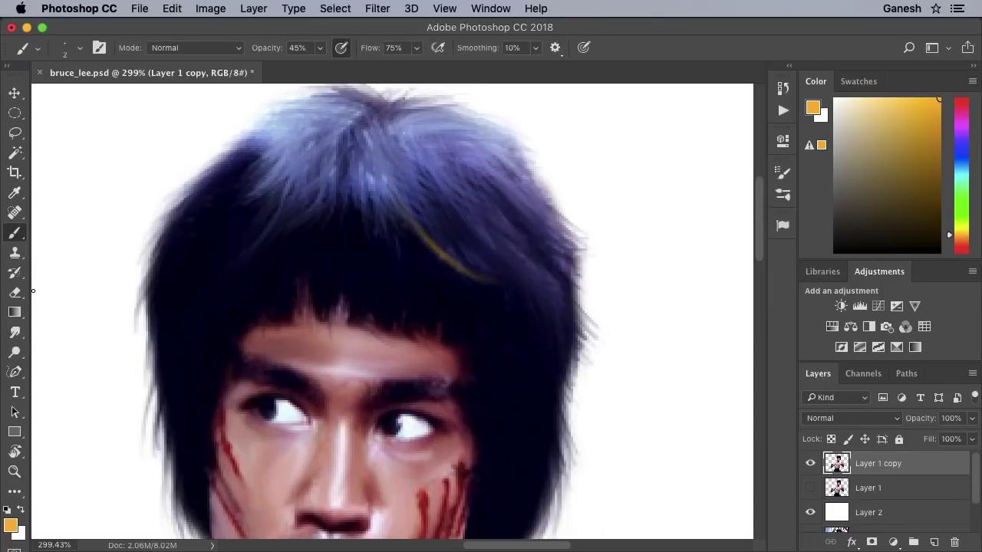
pyautogui.click(15, 372)
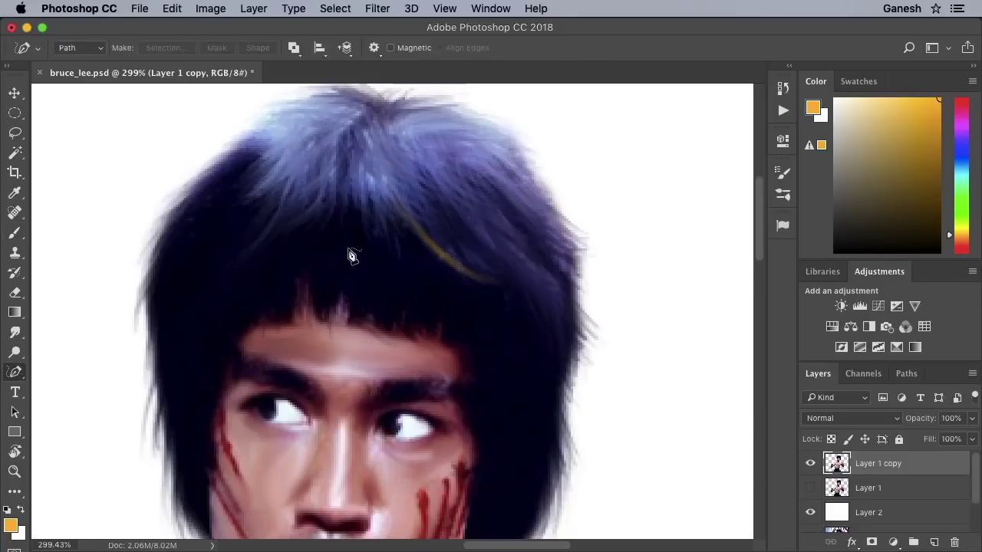
pyautogui.click(388, 212)
pyautogui.moveTo(534, 305); pyautogui.dragTo(557, 304)
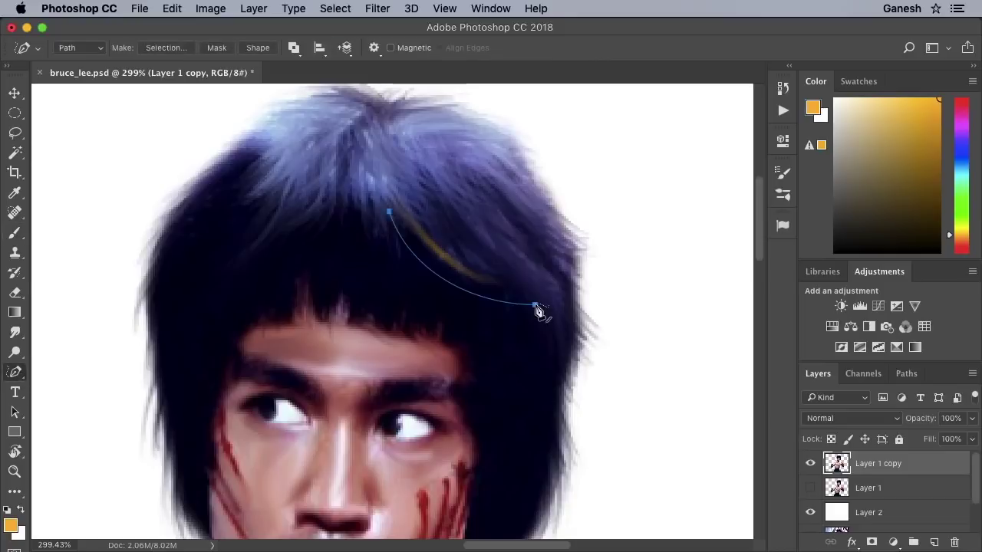
pyautogui.rightClick(451, 287)
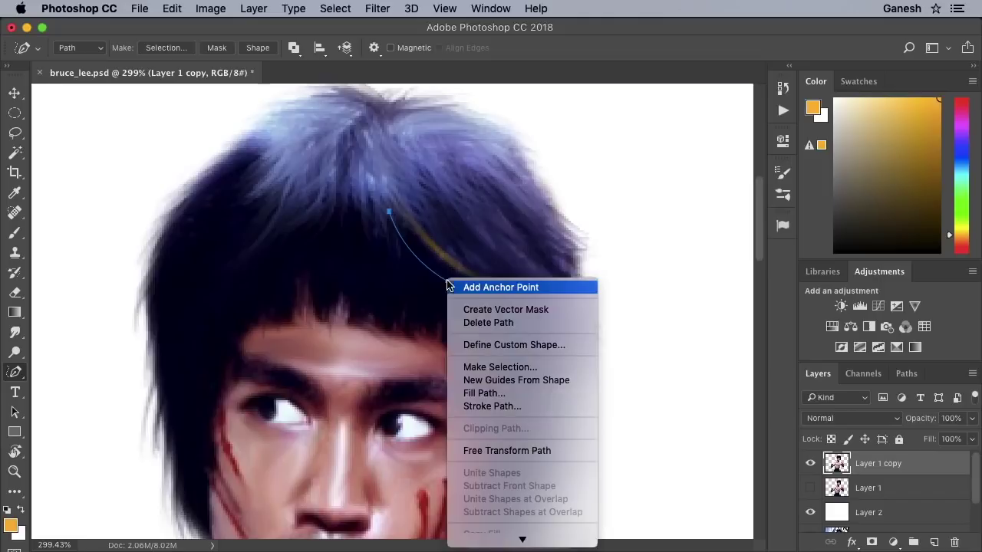
pyautogui.click(476, 407)
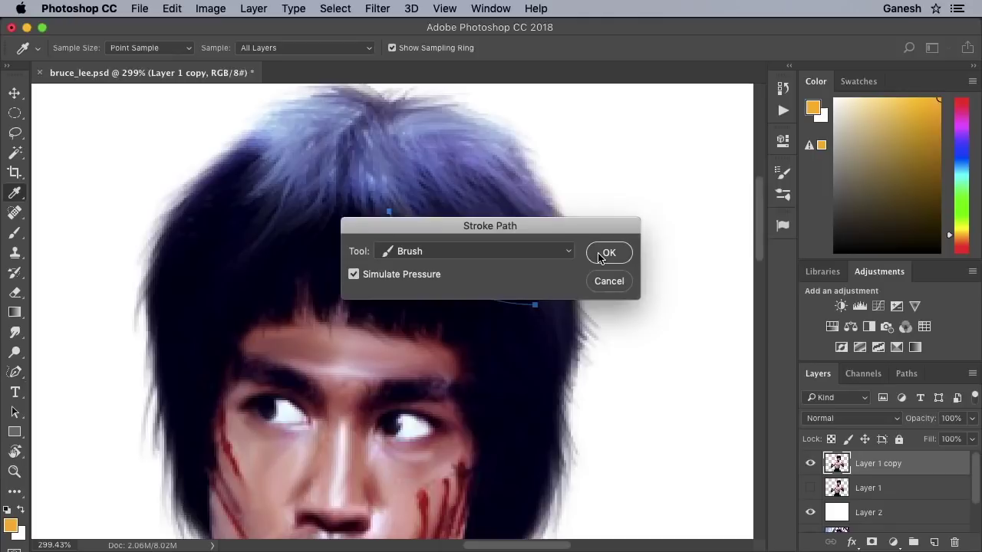
pyautogui.click(606, 253)
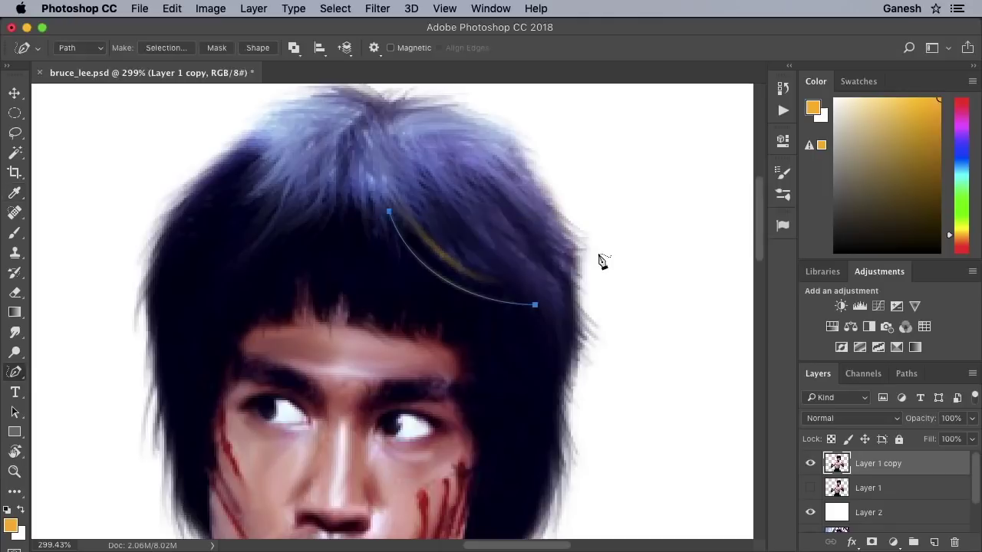
pyautogui.rightClick(439, 285)
pyautogui.click(448, 314)
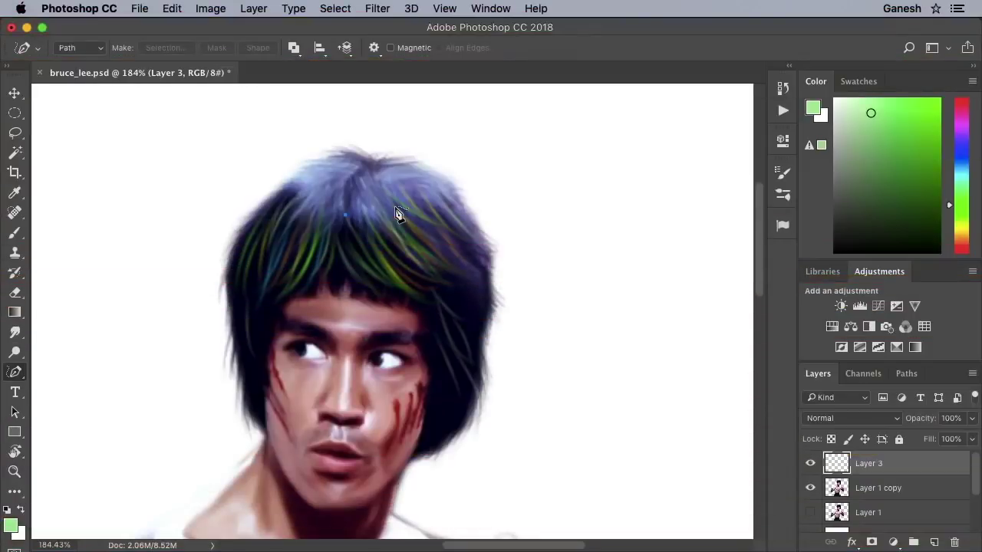
pyautogui.press('v')
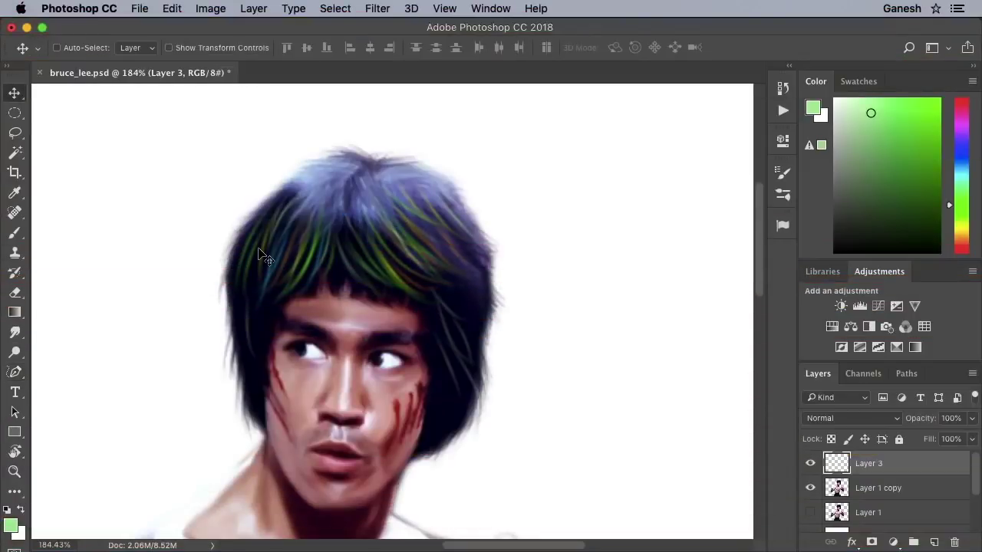
pyautogui.hotkey('ctrl', '0')
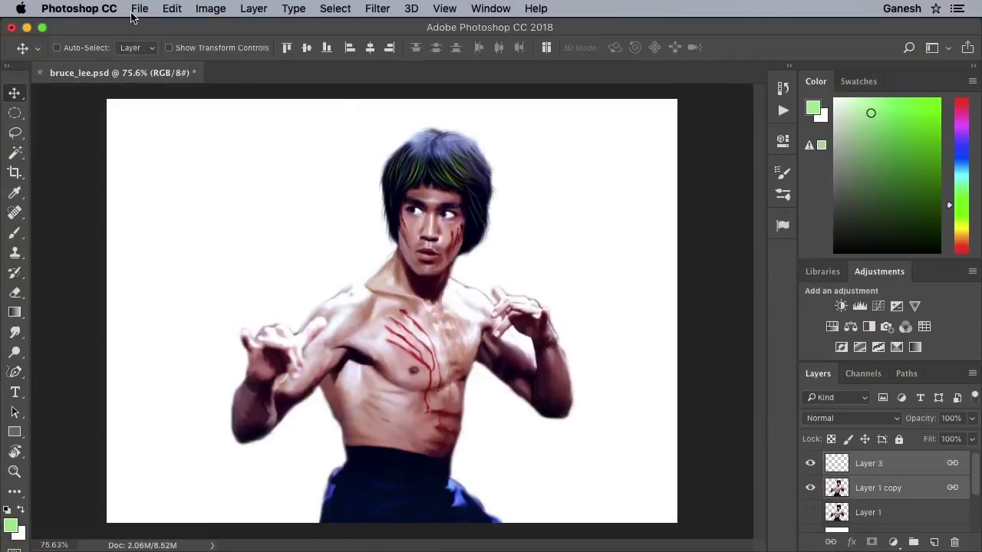
# Create a new blank A4 document.
pyautogui.click(132, 15)
pyautogui.click(150, 26)
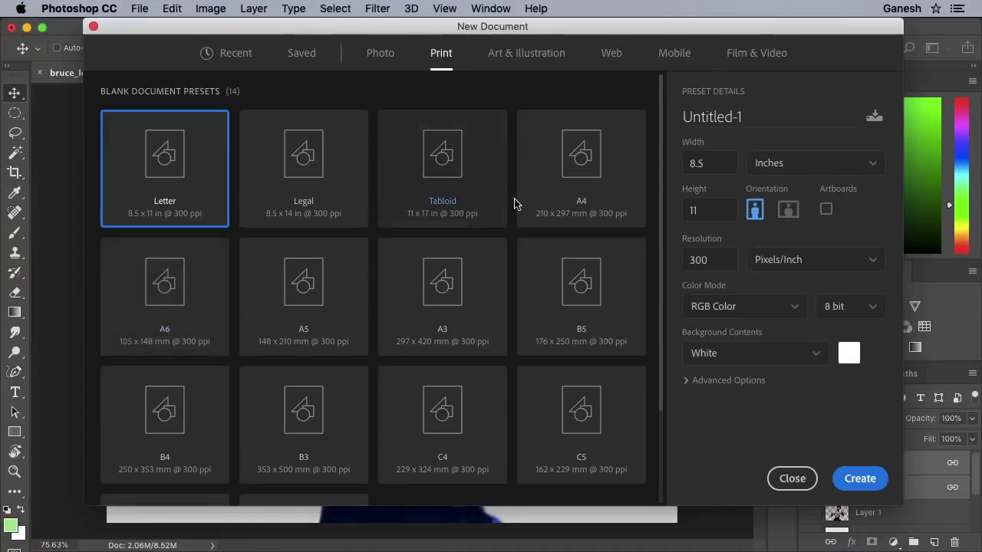
pyautogui.click(552, 176)
pyautogui.click(857, 479)
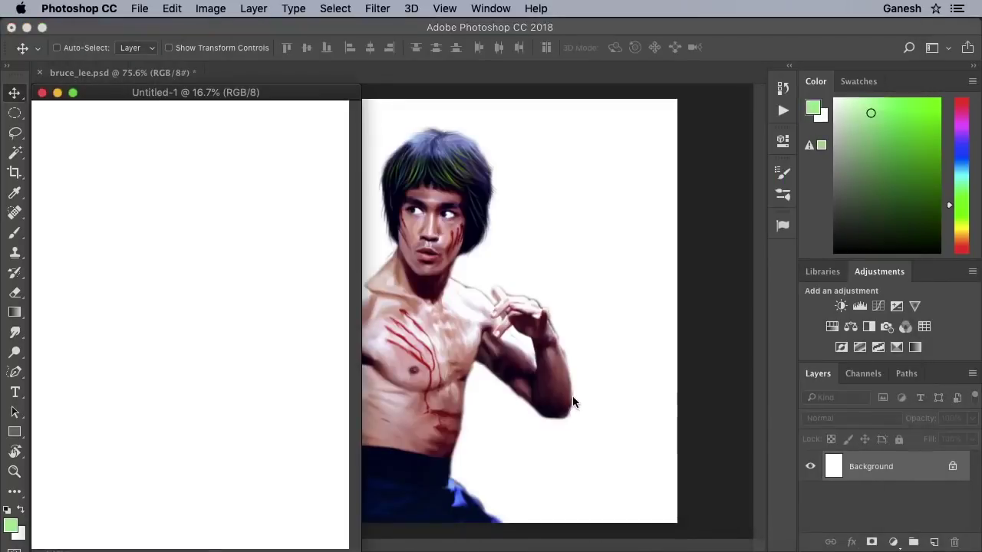
# Bring the figure layers into Untitled-1 and enlarge them to fill the page.
pyautogui.moveTo(217, 96); pyautogui.dragTo(483, 66)
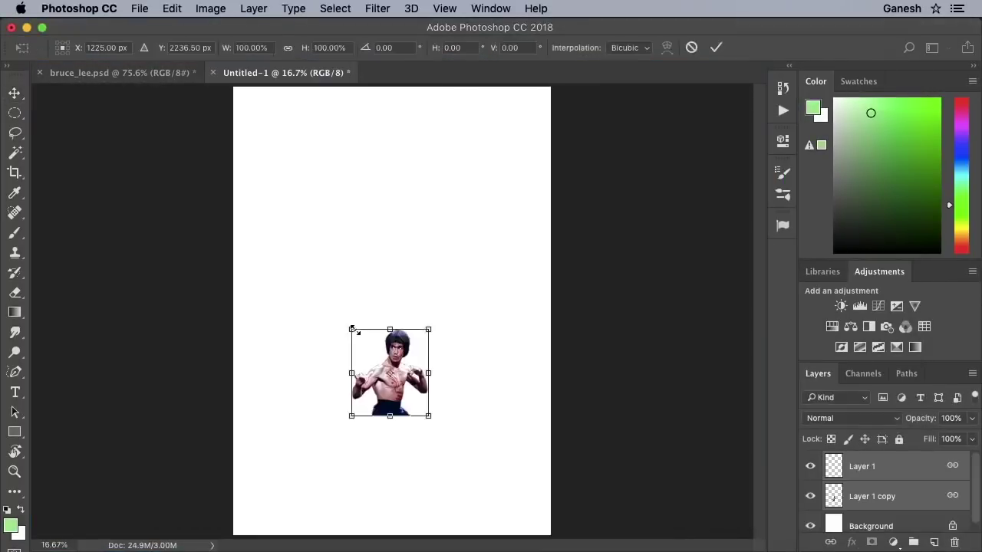
pyautogui.moveTo(353, 329); pyautogui.dragTo(243, 206)
pyautogui.press('Return')
pyautogui.hotkey('ctrl', '0')
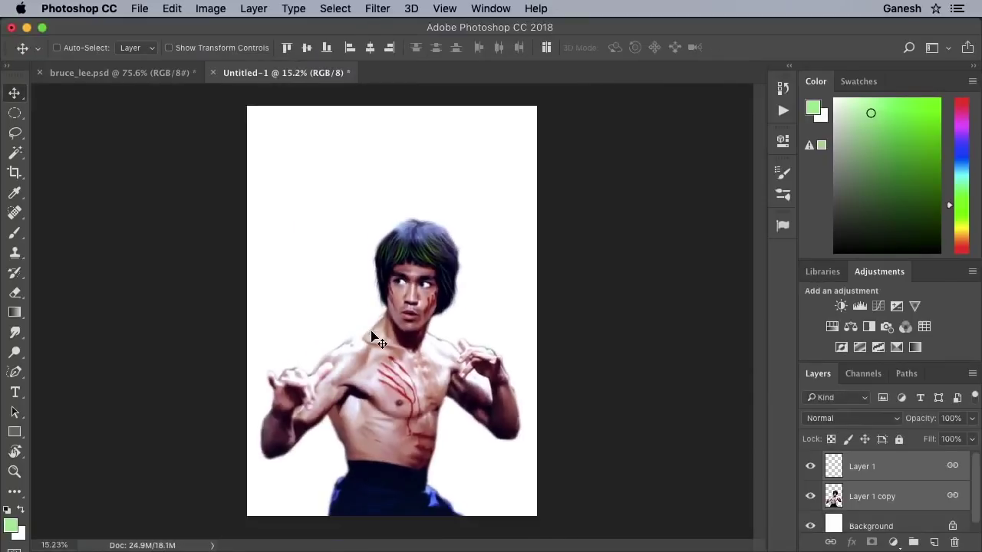
# Erase the bottom of the blue trousers so they fade into white.
pyautogui.press('e')
pyautogui.moveTo(480, 489)
pyautogui.mouseDown()
pyautogui.moveTo(350, 499)
pyautogui.moveTo(465, 491)
pyautogui.moveTo(361, 490)
pyautogui.moveTo(440, 482)
pyautogui.moveTo(292, 473)
pyautogui.moveTo(317, 491)
pyautogui.moveTo(478, 469)
pyautogui.mouseUp()
pyautogui.press('[')
pyautogui.press('[')
pyautogui.press('[')
pyautogui.press('5')
pyautogui.press('3')
pyautogui.press('v')
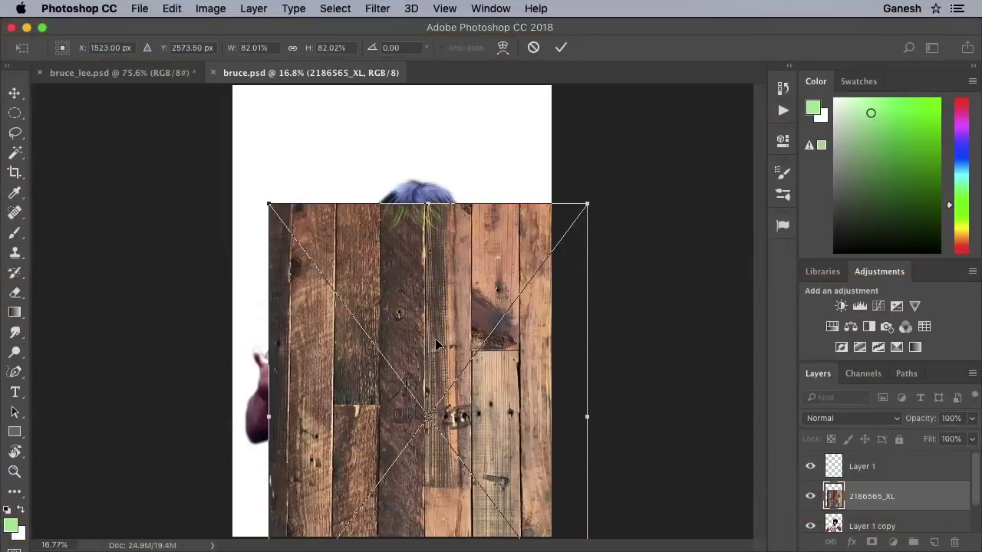
# Scale the wood texture to cover the page and place it behind the figure.
pyautogui.moveTo(436, 345); pyautogui.dragTo(376, 223)
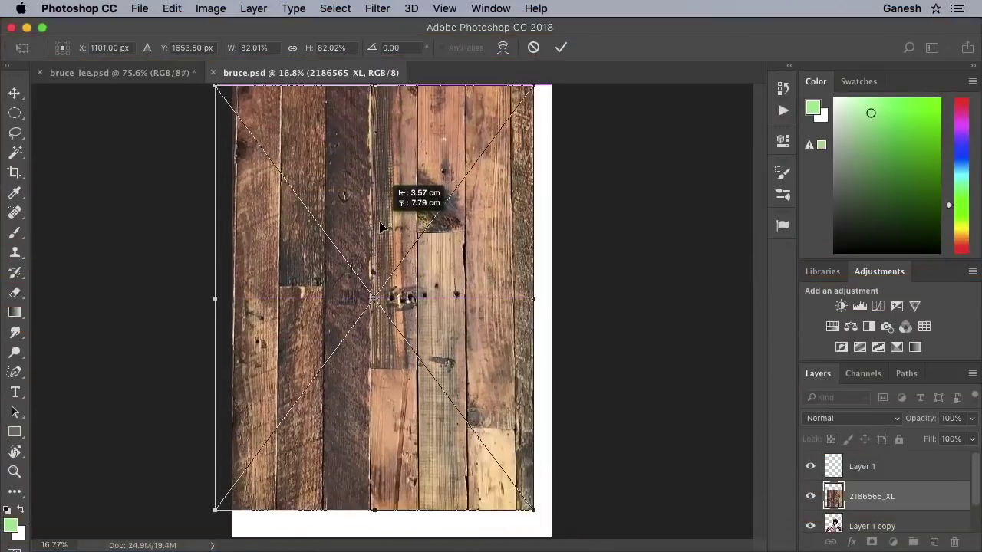
pyautogui.press('super+0')
pyautogui.moveTo(460, 416)
pyautogui.mouseDown()
pyautogui.moveTo(491, 443)
pyautogui.moveTo(451, 345)
pyautogui.mouseUp()
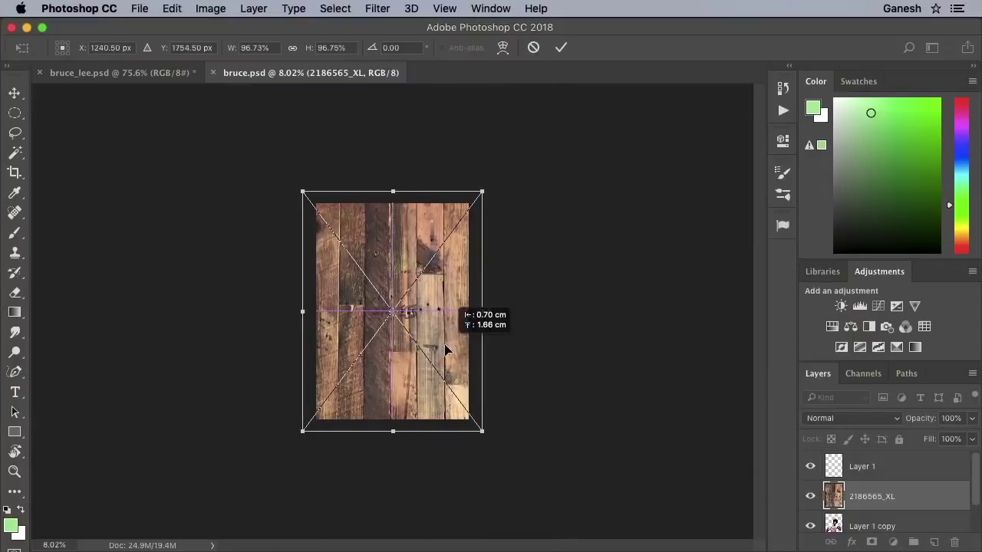
pyautogui.press('Return')
pyautogui.press('super+bracketleft')
pyautogui.scroll(2, 391, 353)
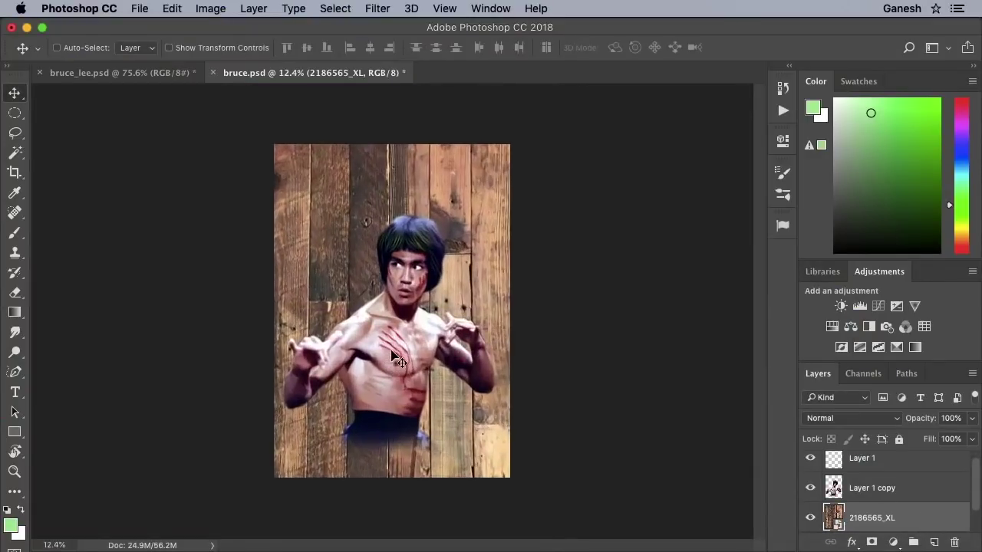
pyautogui.scroll(1, 391, 353)
# Apply a strong Gaussian Blur to the wood background.
pyautogui.click(377, 8)
pyautogui.moveTo(453, 191)
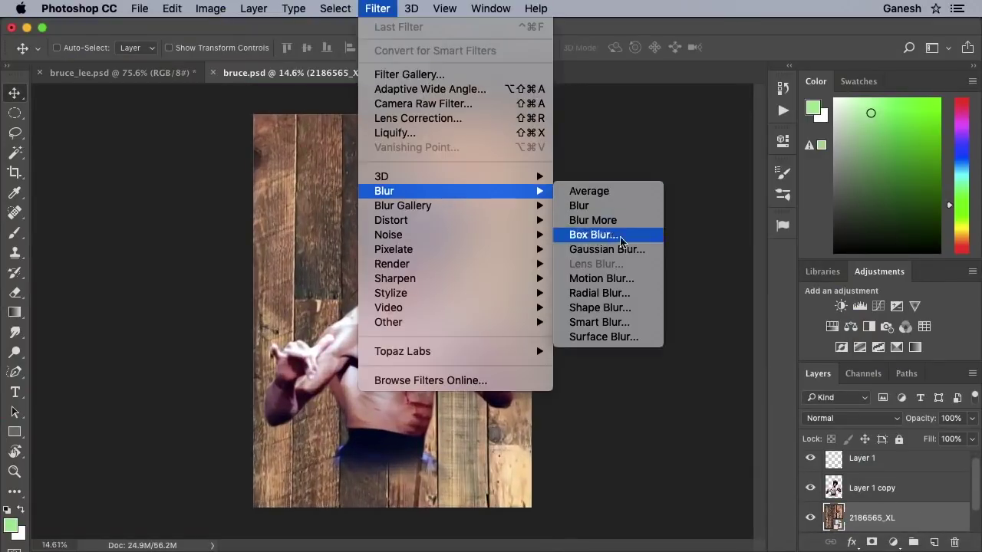
pyautogui.click(602, 250)
pyautogui.moveTo(714, 400); pyautogui.dragTo(719, 400)
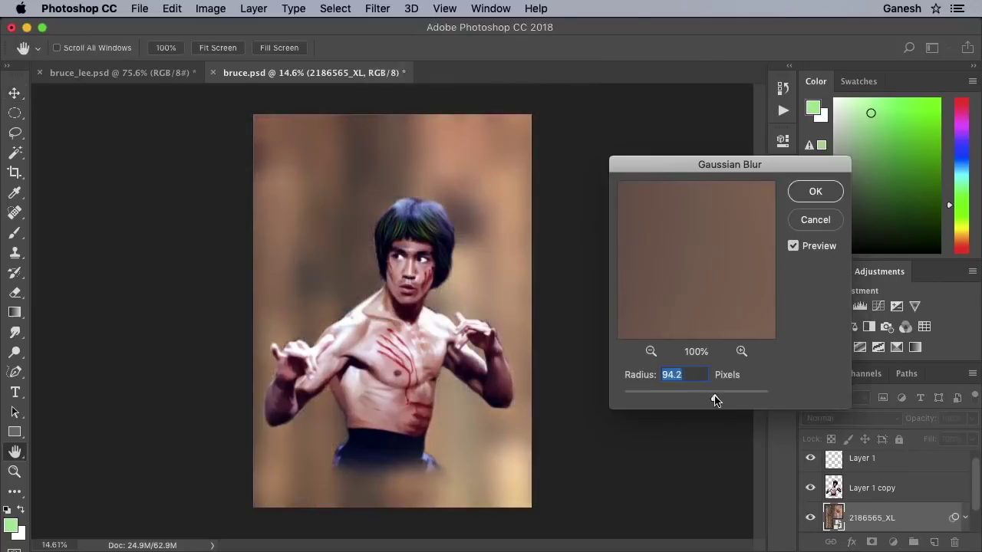
pyautogui.click(815, 190)
# Erase the wood's edges lighter and shift its hue warmer with Hue/Saturation.
pyautogui.press('e')
pyautogui.moveTo(467, 131)
pyautogui.mouseDown()
pyautogui.moveTo(322, 125)
pyautogui.moveTo(307, 114)
pyautogui.moveTo(350, 163)
pyautogui.moveTo(281, 180)
pyautogui.moveTo(465, 135)
pyautogui.moveTo(519, 177)
pyautogui.mouseUp()
pyautogui.moveTo(194, 175)
pyautogui.mouseDown()
pyautogui.moveTo(578, 491)
pyautogui.moveTo(151, 382)
pyautogui.mouseUp()
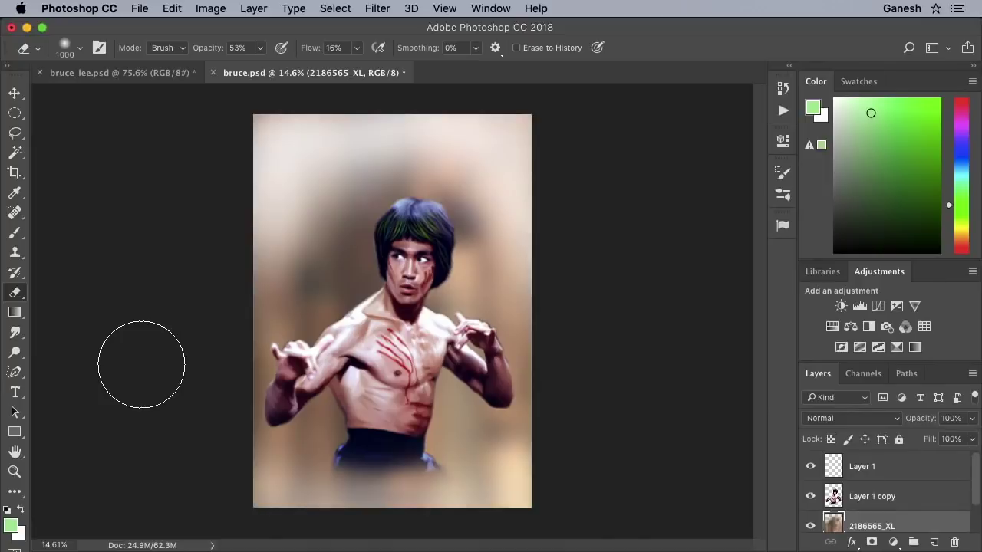
pyautogui.moveTo(526, 128)
pyautogui.mouseDown()
pyautogui.moveTo(219, 503)
pyautogui.moveTo(105, 504)
pyautogui.moveTo(384, 136)
pyautogui.moveTo(431, 518)
pyautogui.mouseUp()
pyautogui.press('v')
pyautogui.hotkey('ctrl', 'u')
pyautogui.moveTo(679, 283)
pyautogui.mouseDown()
pyautogui.moveTo(756, 284)
pyautogui.moveTo(605, 286)
pyautogui.moveTo(684, 288)
pyautogui.mouseUp()
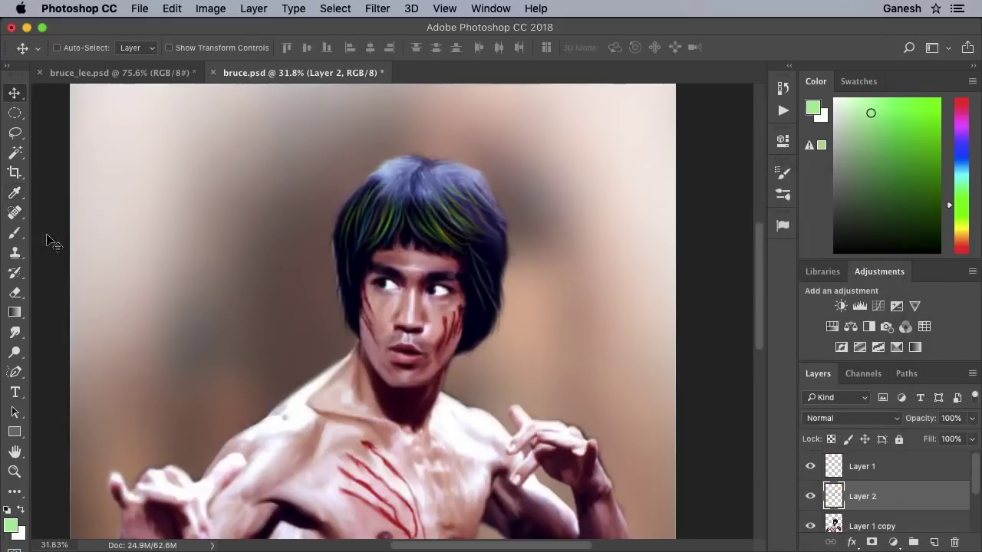
# Paint green strands, then yellow, over the top of the hair.
pyautogui.click(15, 233)
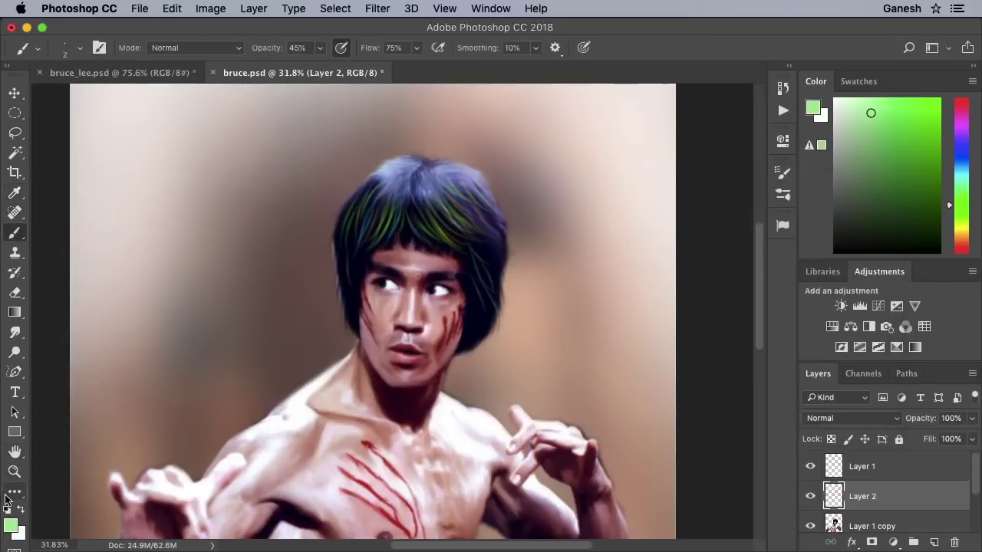
pyautogui.moveTo(417, 187)
pyautogui.mouseDown()
pyautogui.moveTo(417, 99)
pyautogui.moveTo(307, 197)
pyautogui.mouseUp()
pyautogui.click(11, 527)
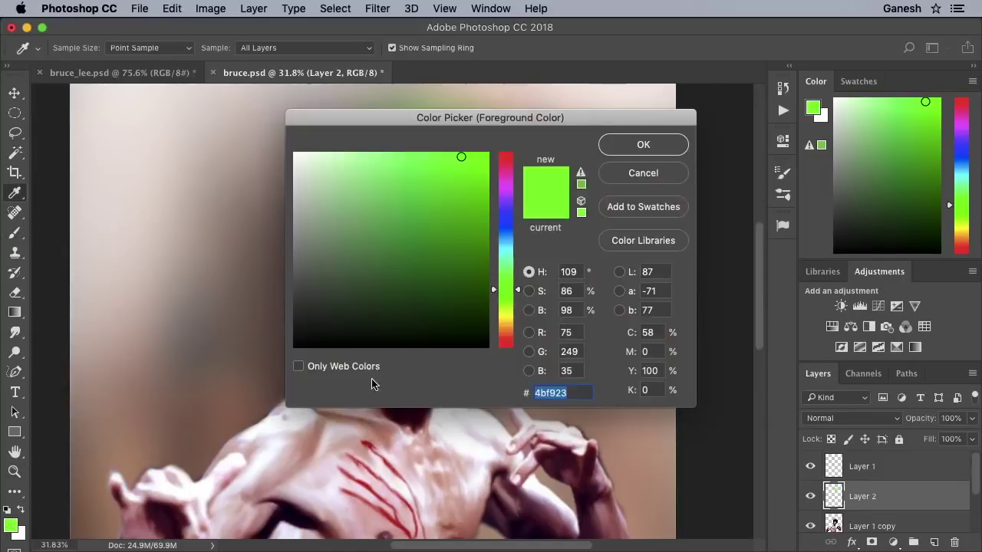
pyautogui.moveTo(506, 296); pyautogui.dragTo(506, 319)
pyautogui.click(643, 144)
pyautogui.moveTo(358, 164)
pyautogui.mouseDown()
pyautogui.moveTo(526, 259)
pyautogui.moveTo(422, 138)
pyautogui.mouseUp()
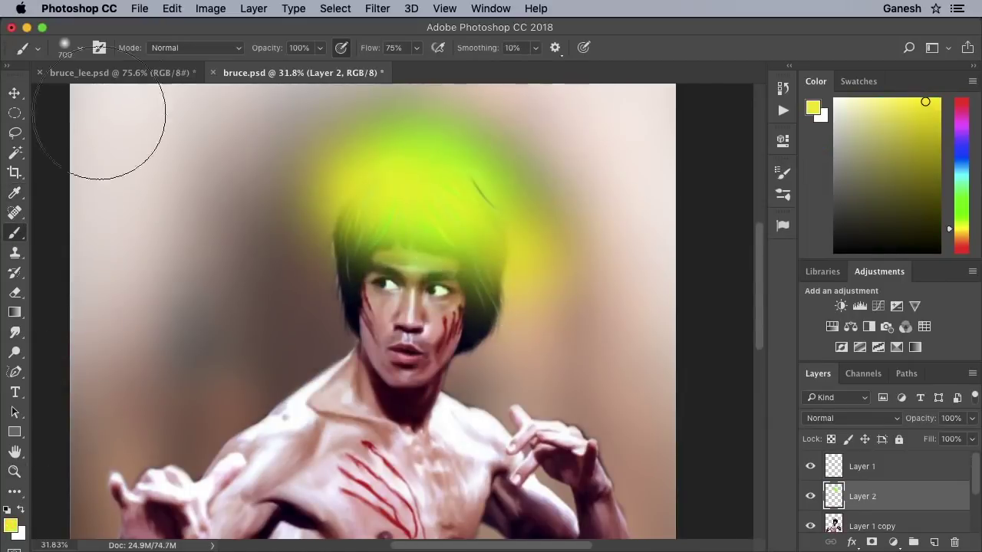
# Set the hair paint layer to Overlay blend mode at 50% opacity.
pyautogui.press('v')
pyautogui.click(851, 418)
pyautogui.scroll(-4, 840, 441)
pyautogui.scroll(-1, 840, 441)
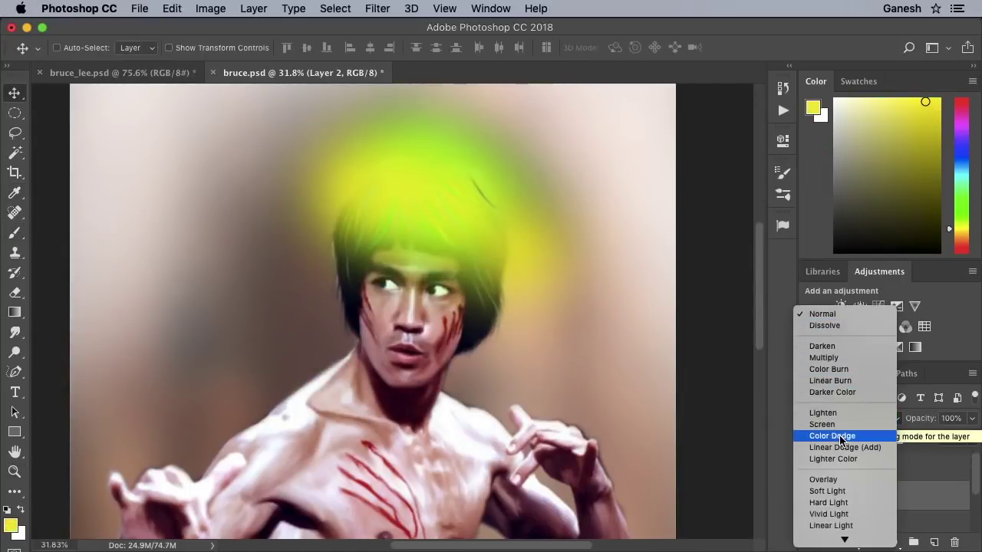
pyautogui.click(828, 481)
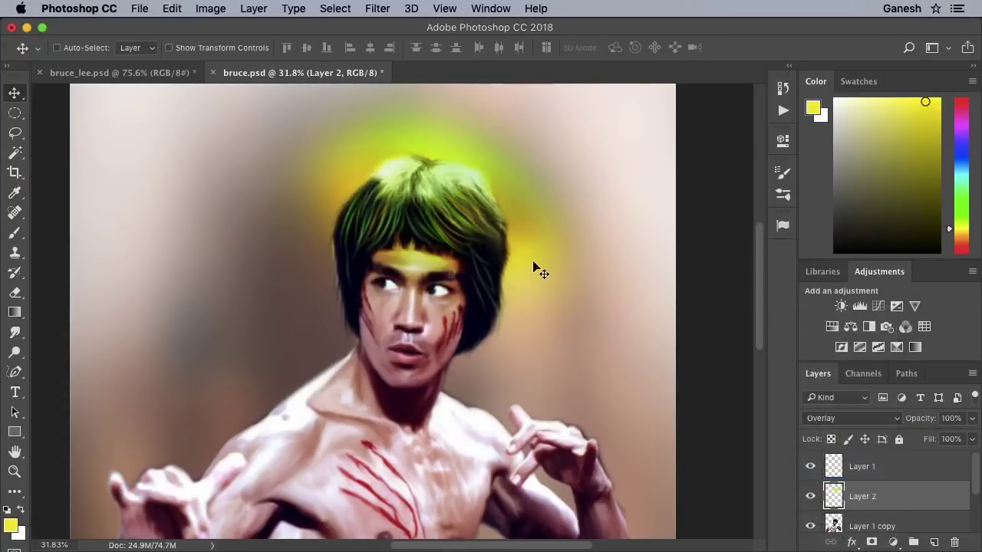
pyautogui.press('3')
pyautogui.press('5')
pyautogui.press('e')
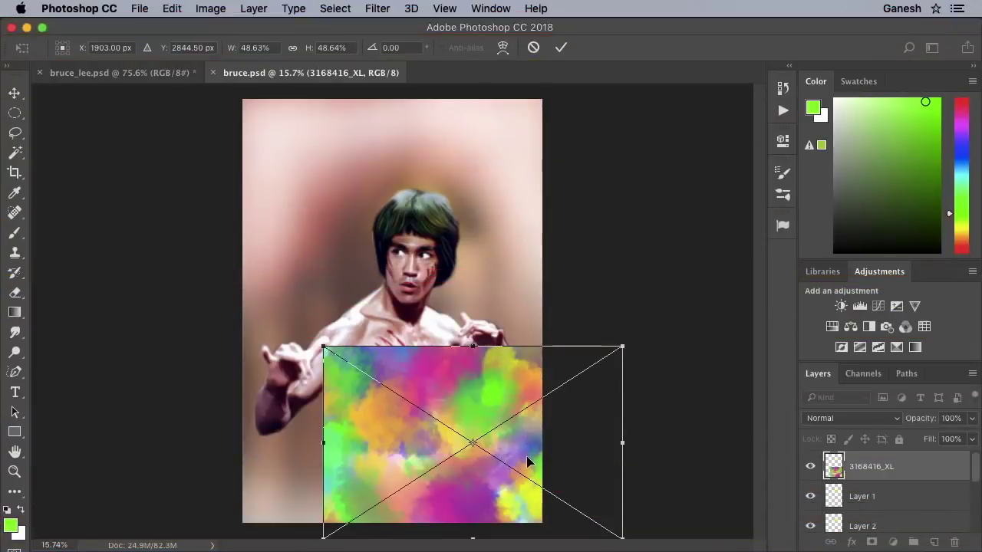
# Position the colourful splash image lower left, Gaussian Blur it, and fade it around the body.
pyautogui.moveTo(518, 451); pyautogui.dragTo(443, 460)
pyautogui.press('Return')
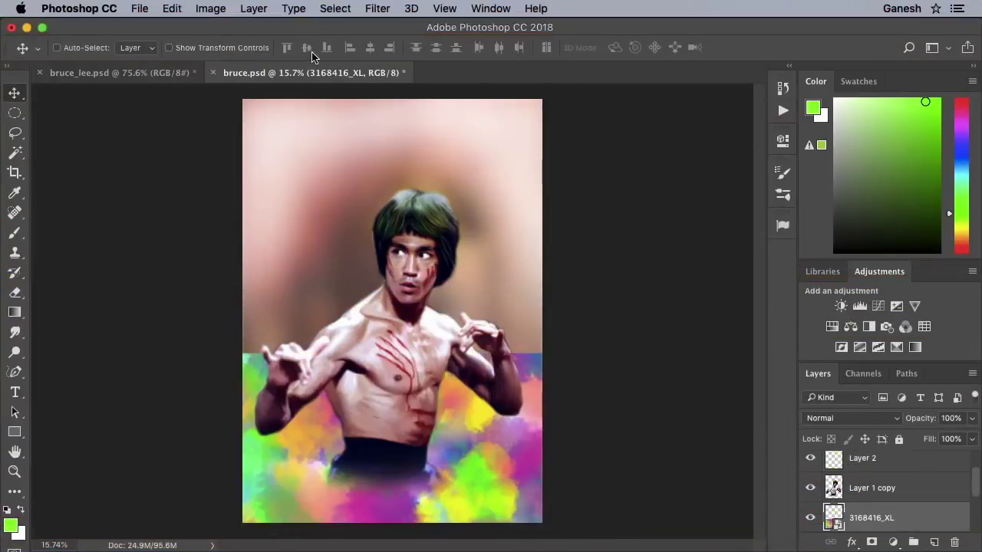
pyautogui.click(376, 9)
pyautogui.moveTo(384, 191)
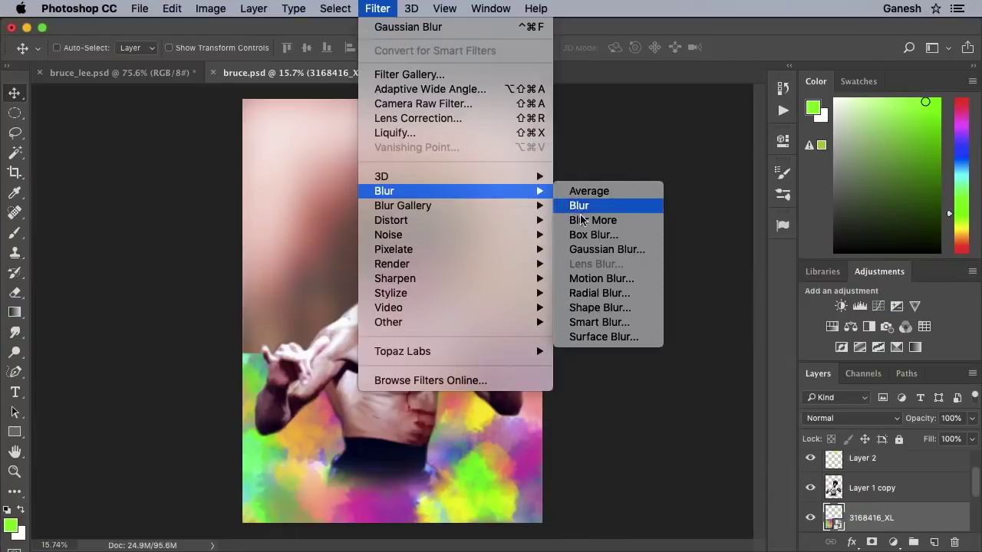
pyautogui.click(594, 249)
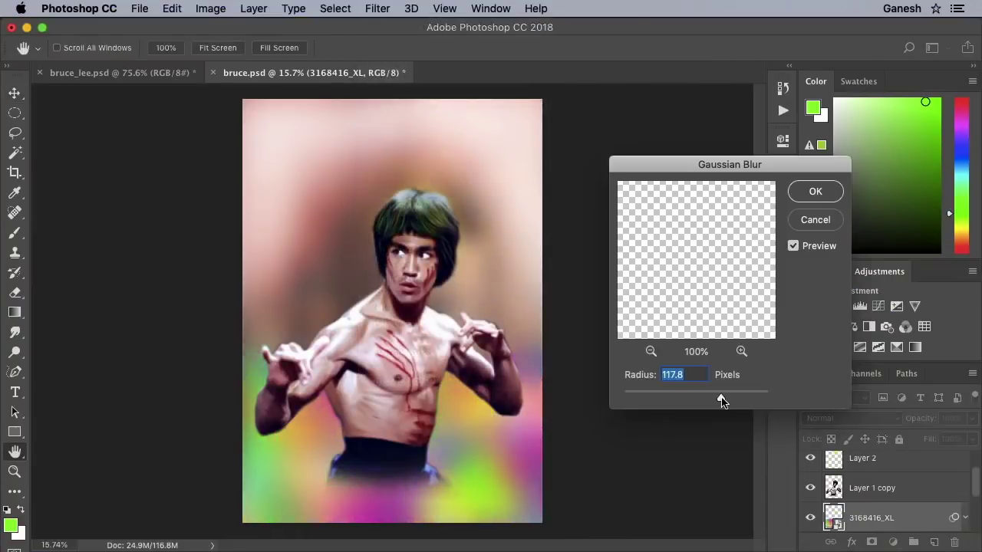
pyautogui.moveTo(451, 362); pyautogui.dragTo(244, 515)
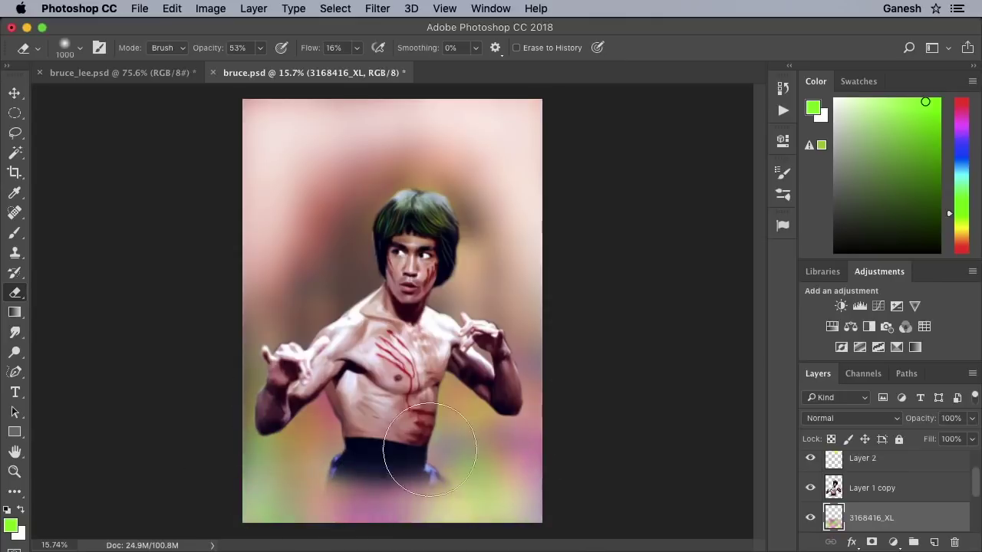
# Duplicate the splash layer, slide the copy up over the top, and erase its blotches.
pyautogui.press('v')
pyautogui.moveTo(874, 518); pyautogui.dragTo(935, 542)
pyautogui.moveTo(478, 487)
pyautogui.mouseDown()
pyautogui.moveTo(477, 222)
pyautogui.moveTo(484, 253)
pyautogui.mouseUp()
pyautogui.press('e')
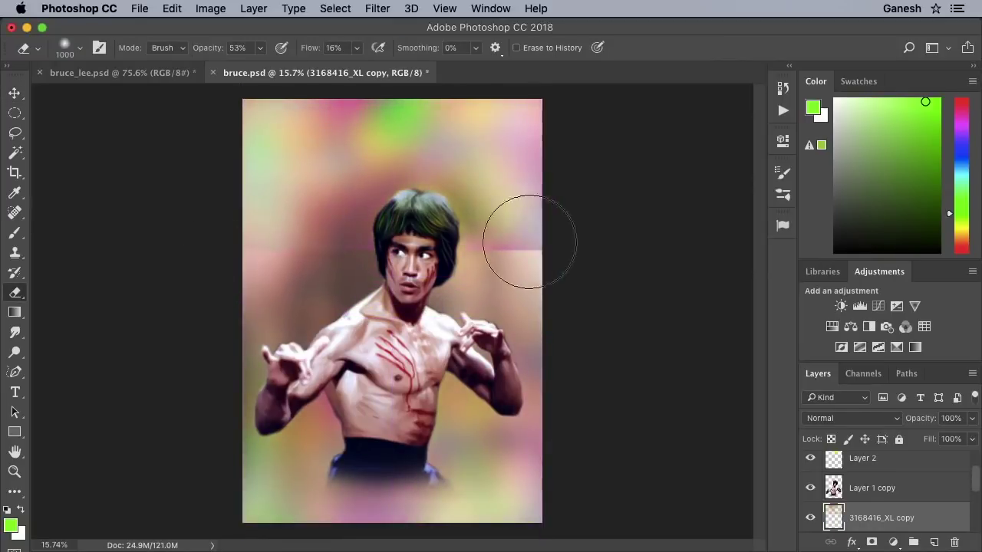
pyautogui.moveTo(559, 240); pyautogui.dragTo(319, 104)
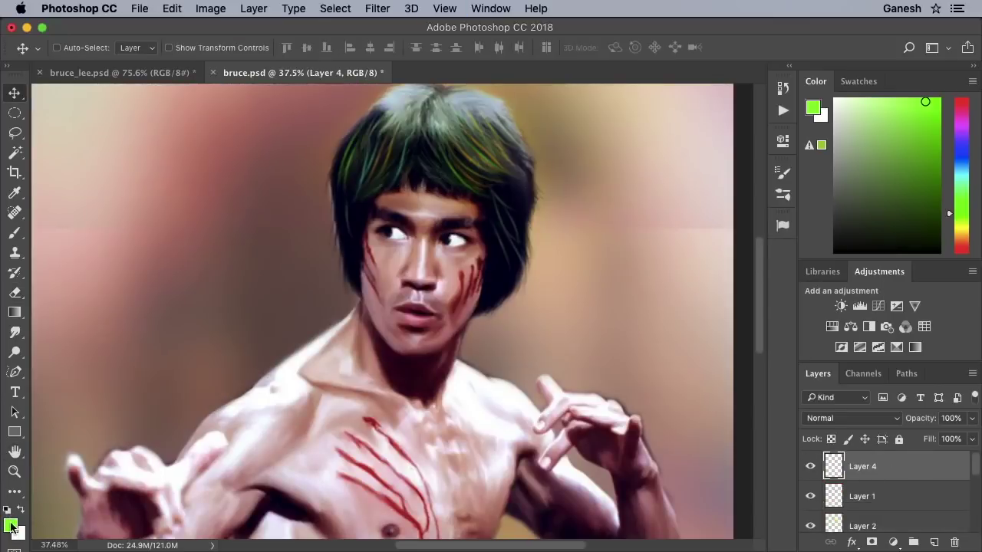
# Glaze the chin with green paint in Overlay mode at 30% opacity.
pyautogui.click(11, 526)
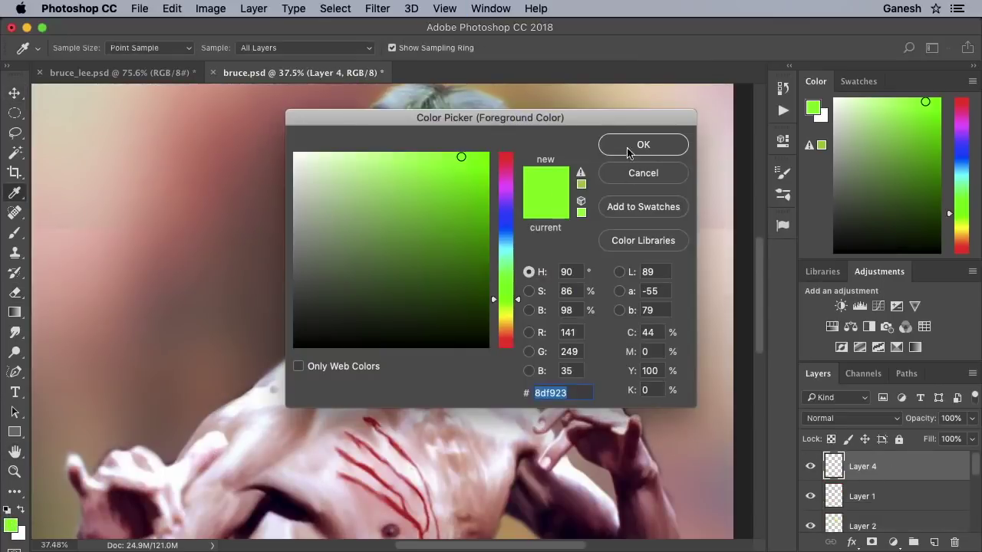
pyautogui.click(642, 145)
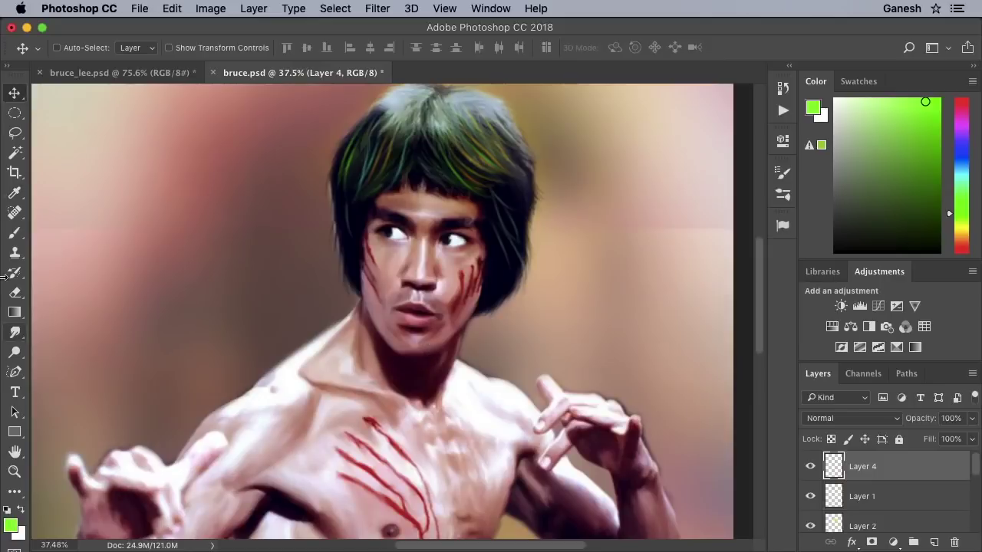
pyautogui.click(15, 232)
pyautogui.scroll(2, 417, 368)
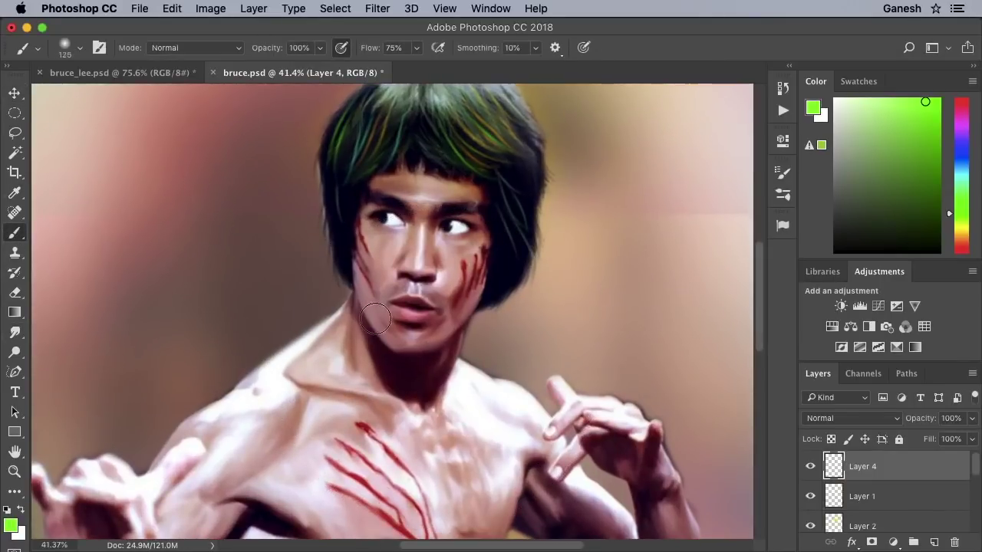
pyautogui.moveTo(368, 306); pyautogui.dragTo(447, 328)
pyautogui.click(852, 418)
pyautogui.click(832, 505)
pyautogui.press('v')
pyautogui.press('3')
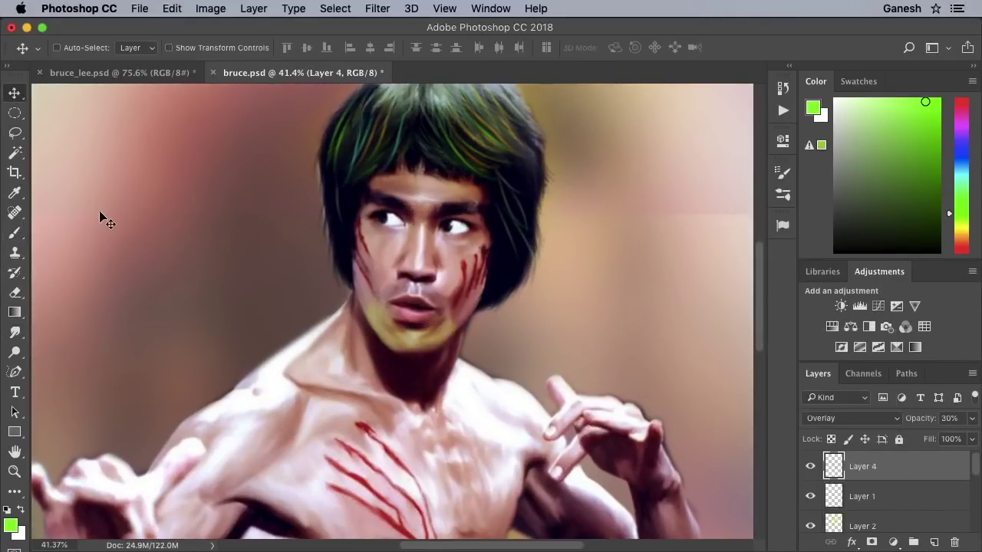
# Glaze the nose and cheek with magenta in Overlay mode at 30% opacity.
pyautogui.click(10, 527)
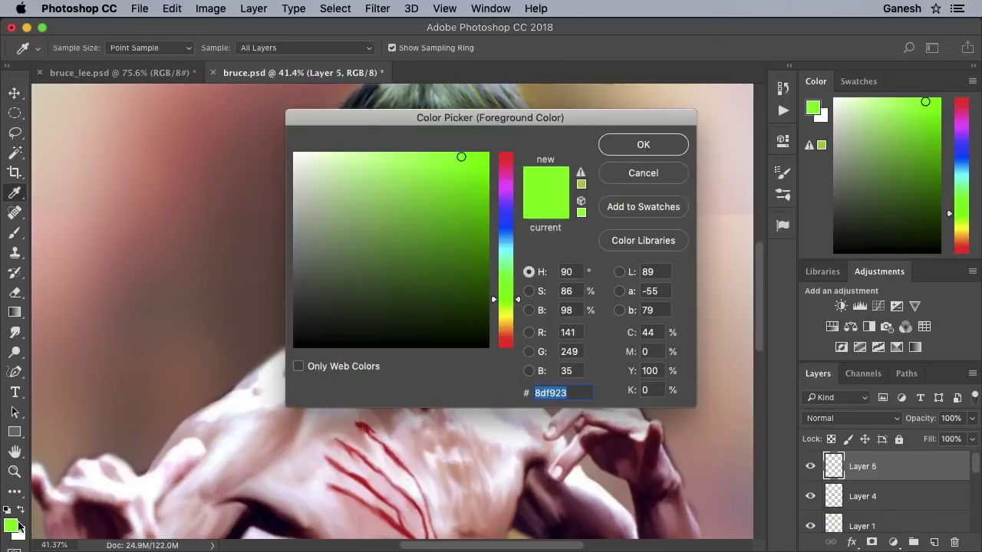
pyautogui.moveTo(508, 299); pyautogui.dragTo(504, 196)
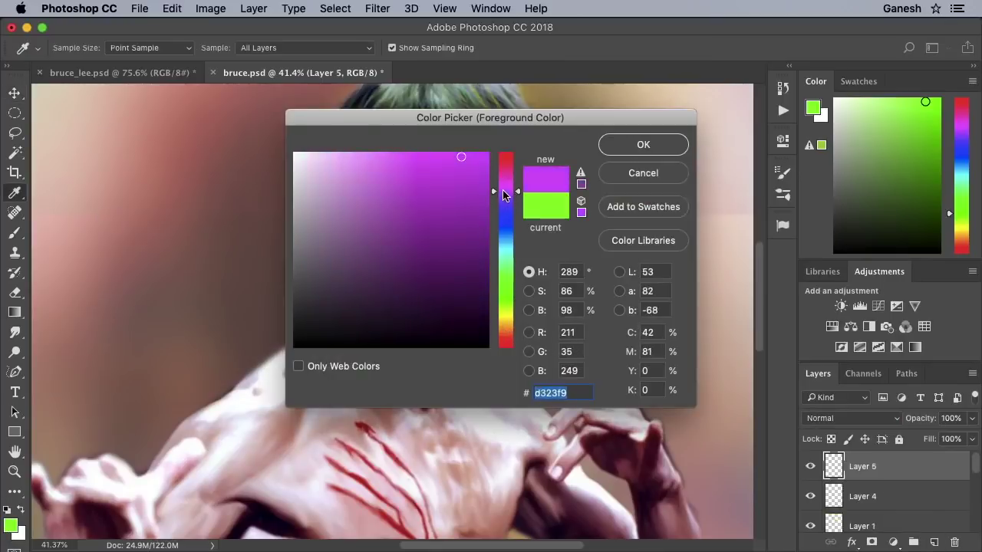
pyautogui.click(648, 150)
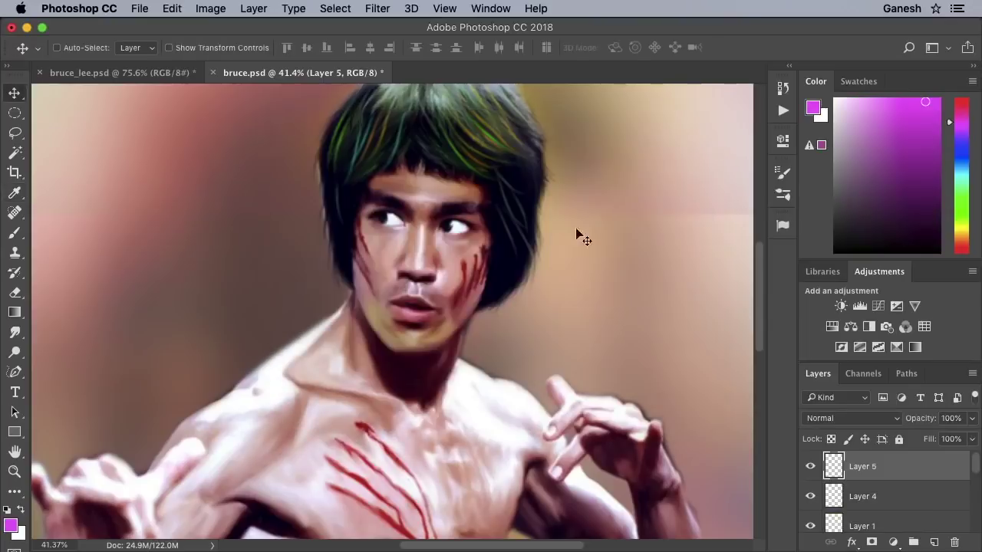
pyautogui.press('b')
pyautogui.moveTo(419, 265); pyautogui.dragTo(393, 260)
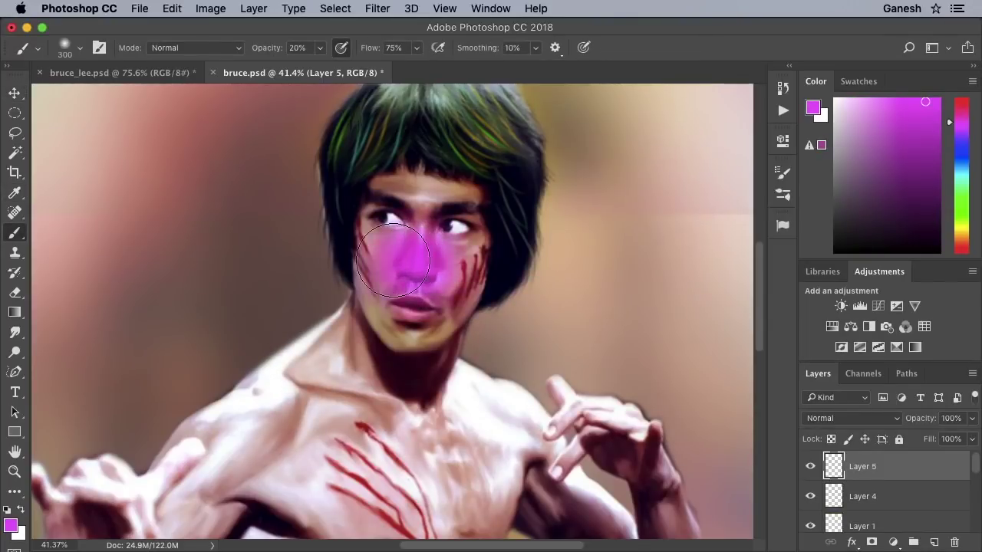
pyautogui.click(827, 420)
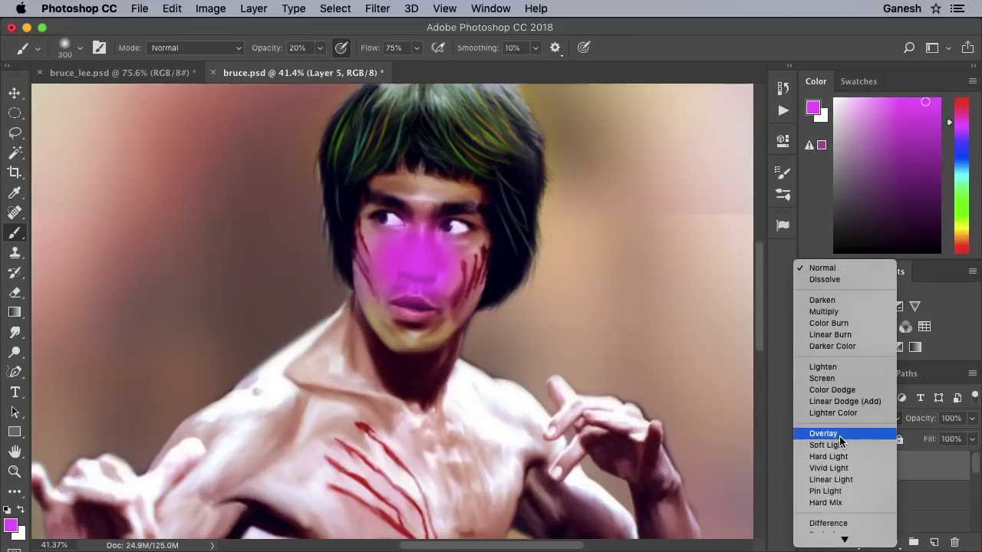
pyautogui.click(823, 433)
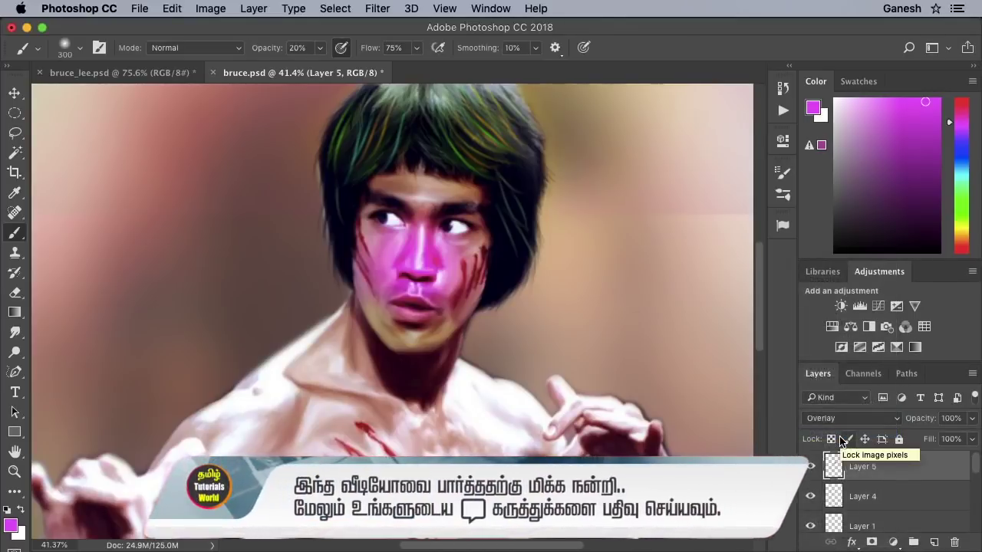
pyautogui.click(16, 92)
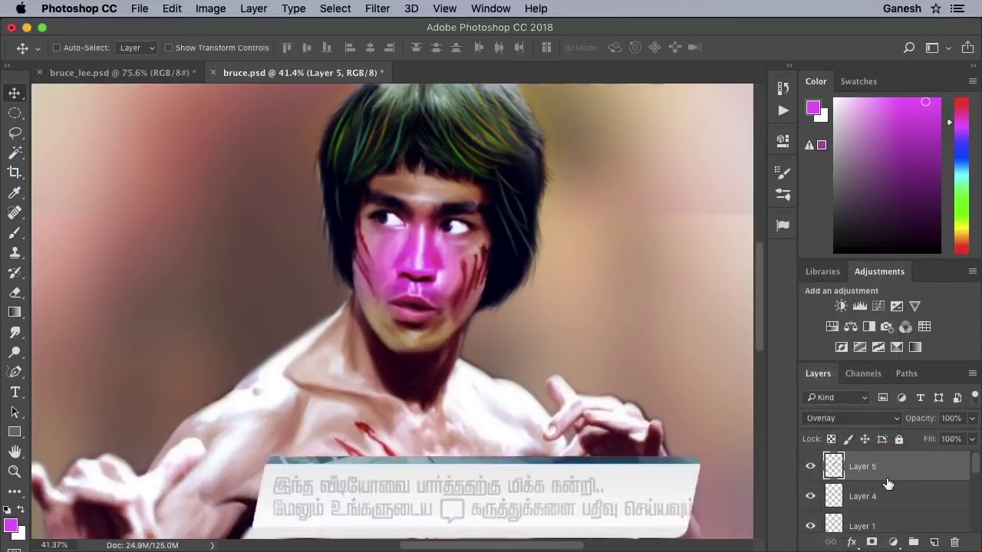
pyautogui.press('3')
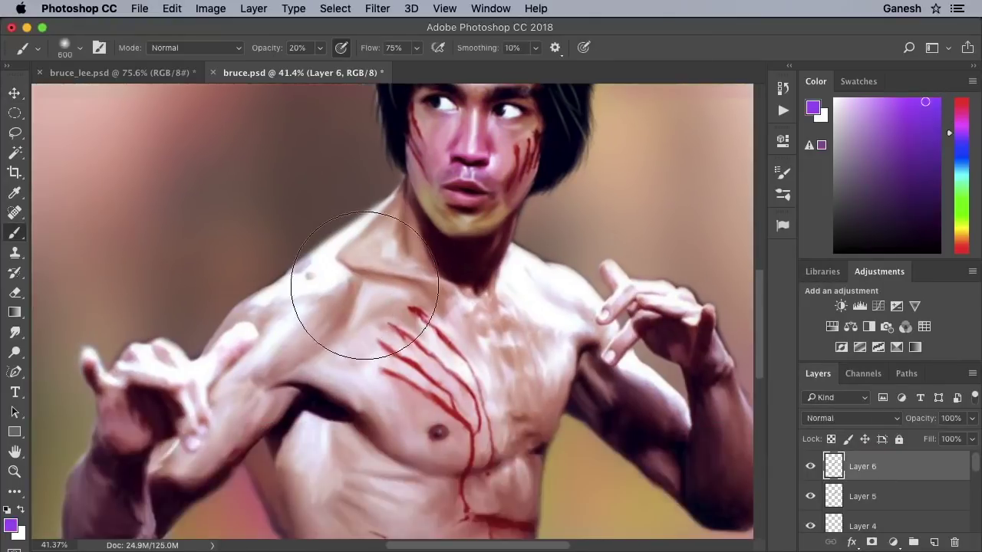
# Glaze the shoulder and arm with purple in Overlay mode at 50% opacity.
pyautogui.moveTo(340, 296)
pyautogui.mouseDown()
pyautogui.moveTo(253, 351)
pyautogui.moveTo(340, 252)
pyautogui.moveTo(324, 288)
pyautogui.mouseUp()
pyautogui.press('v')
pyautogui.click(851, 418)
pyautogui.click(844, 488)
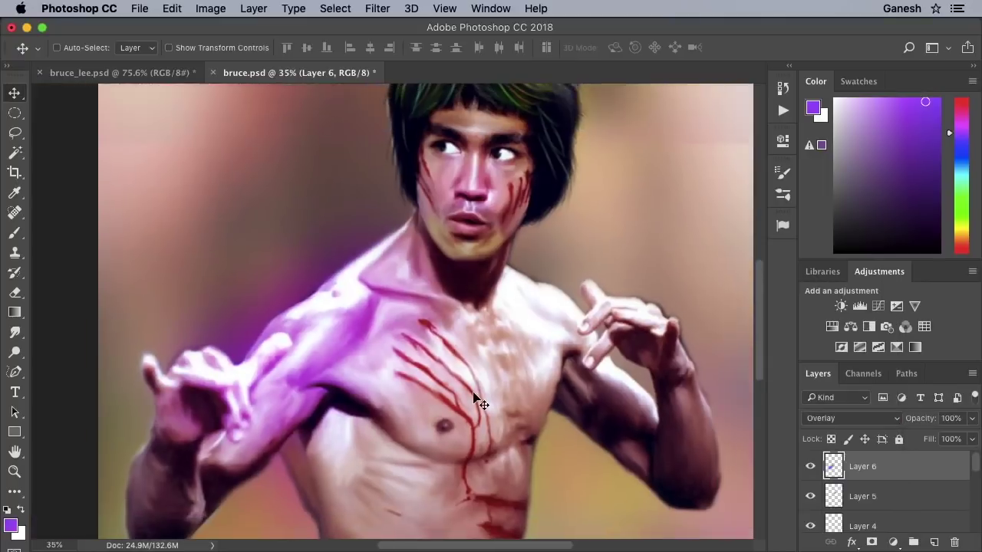
pyautogui.press('5')
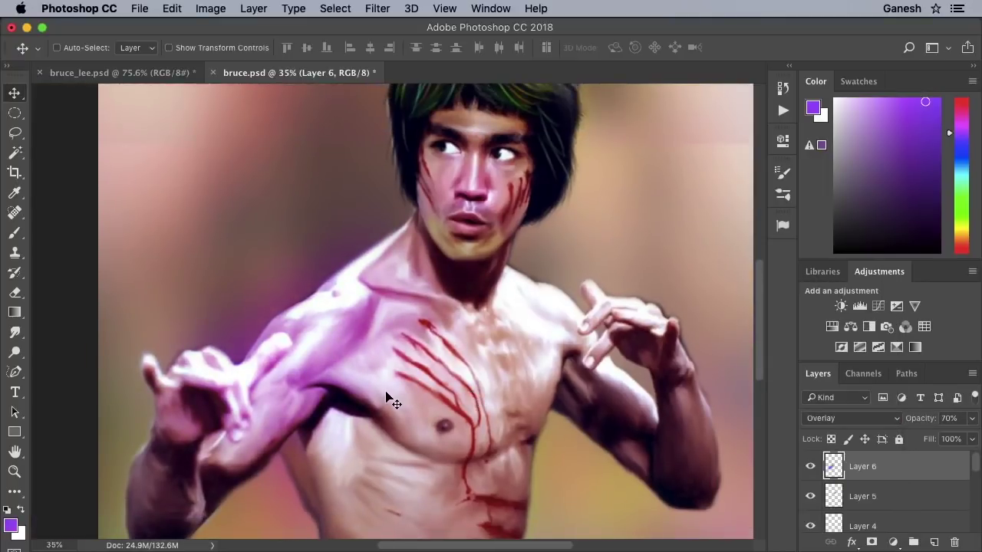
pyautogui.press('e')
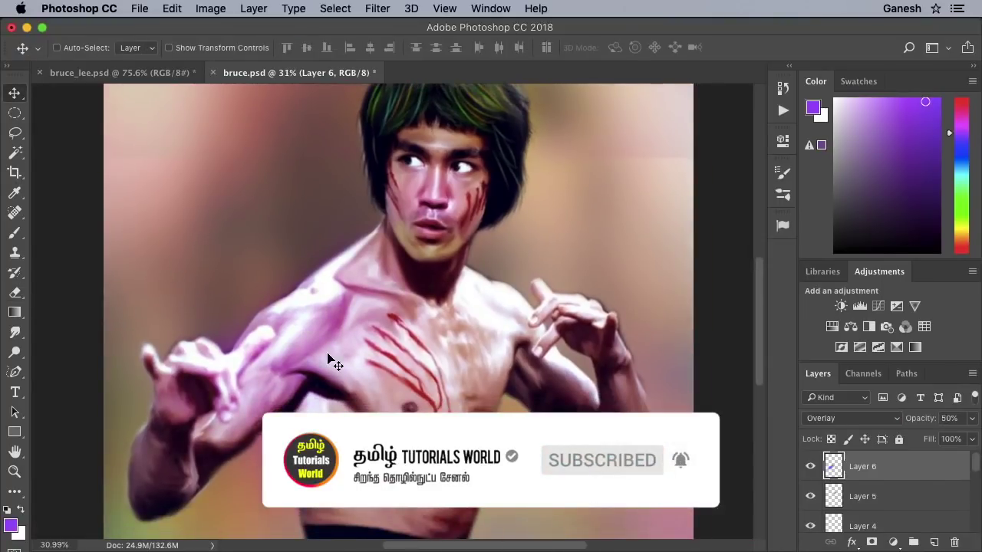
pyautogui.scroll(-3, 371, 379)
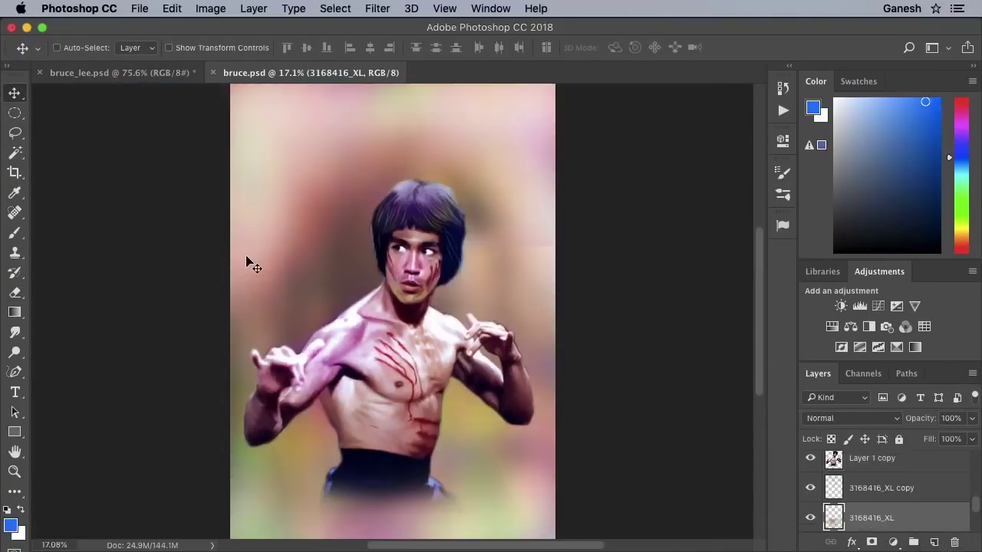